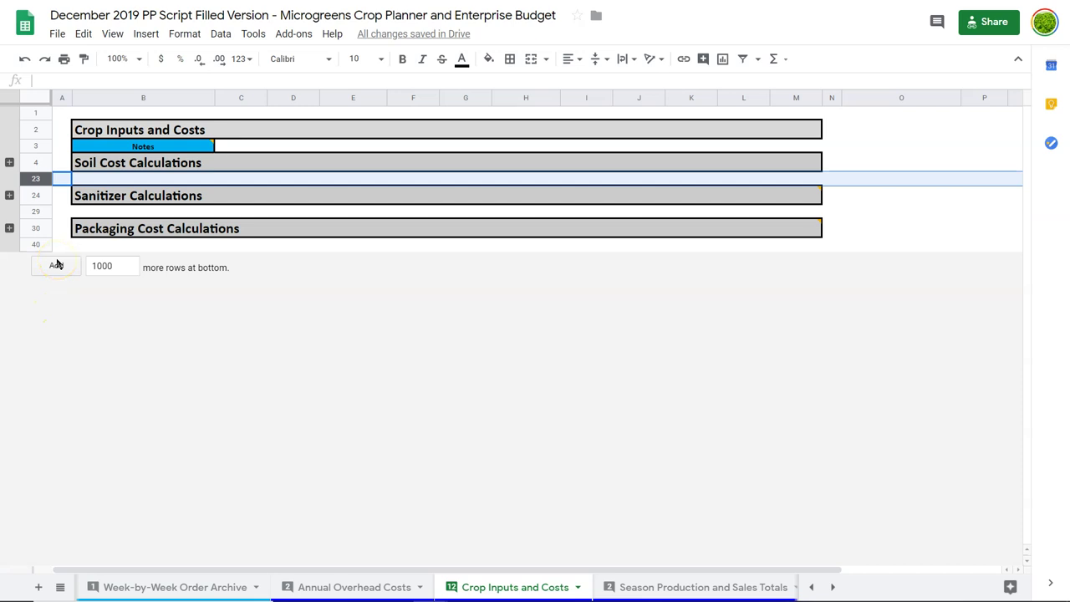
Step: Expand Soil Cost Calculations and check the yards note, $68.00 Price/Unit, delivery and total formulas
left_click(9, 163)
left_click(324, 231)
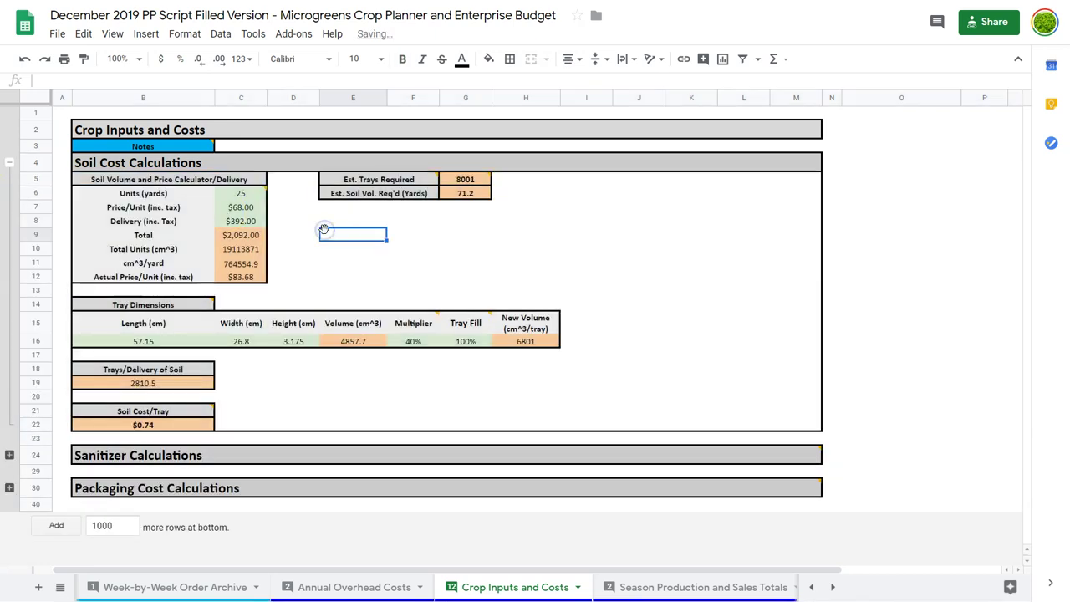
left_click(246, 195)
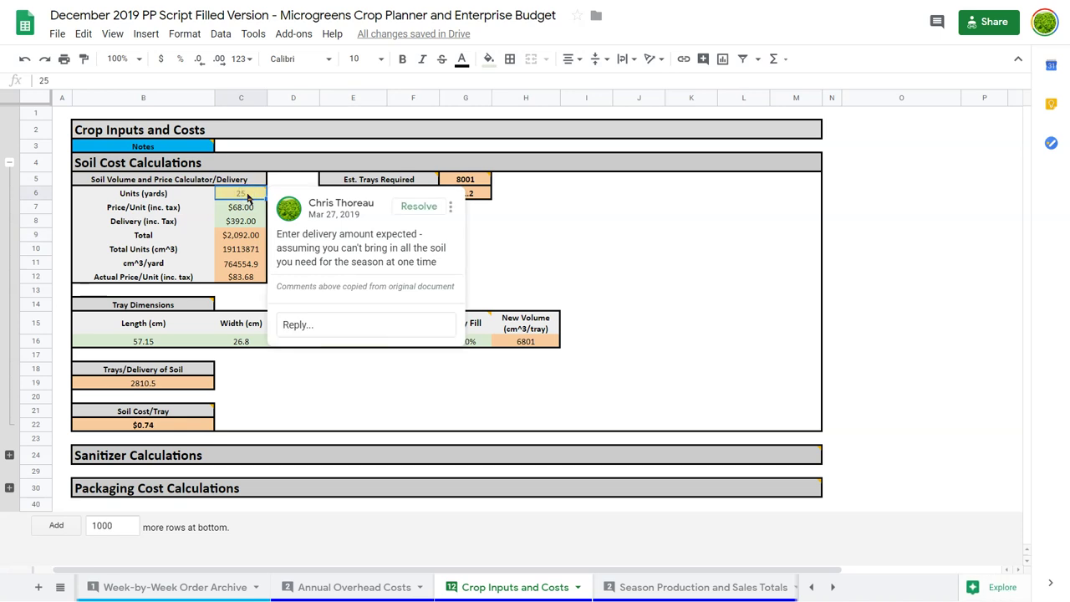
left_click(250, 208)
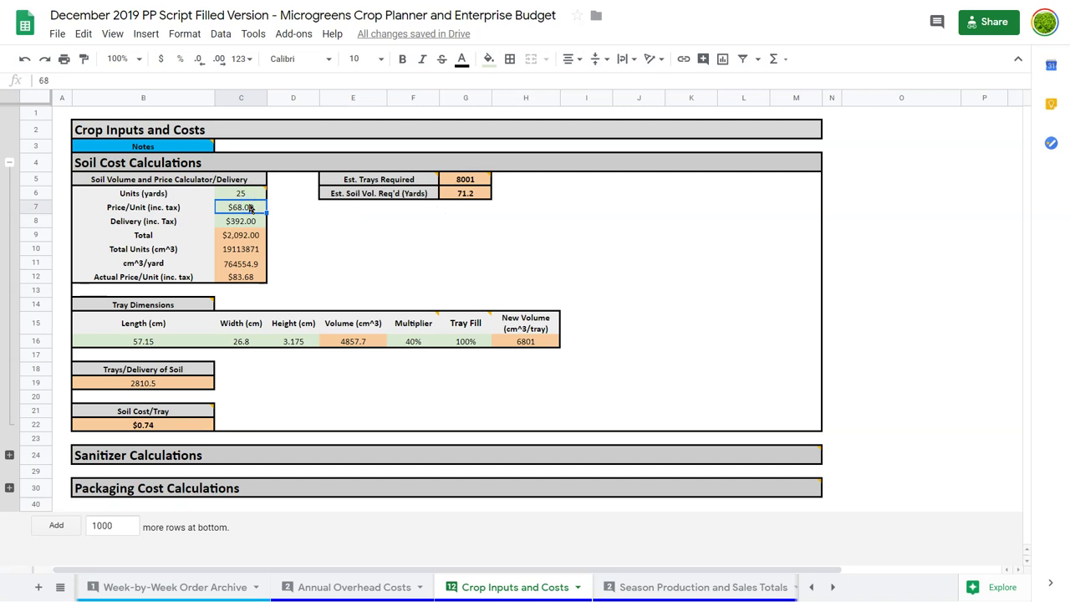
key("Down")
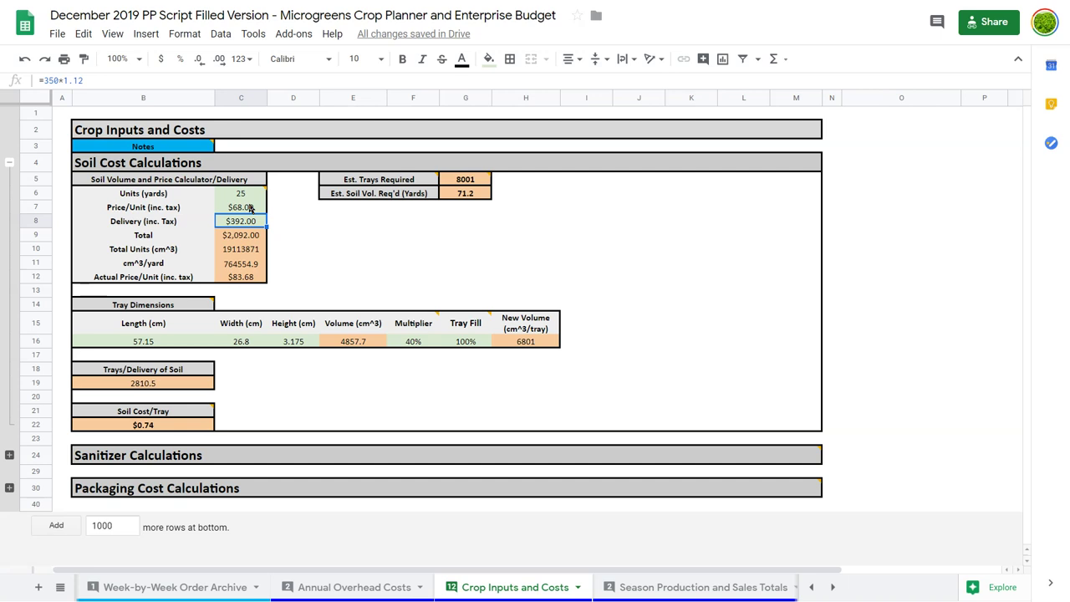
key("Down")
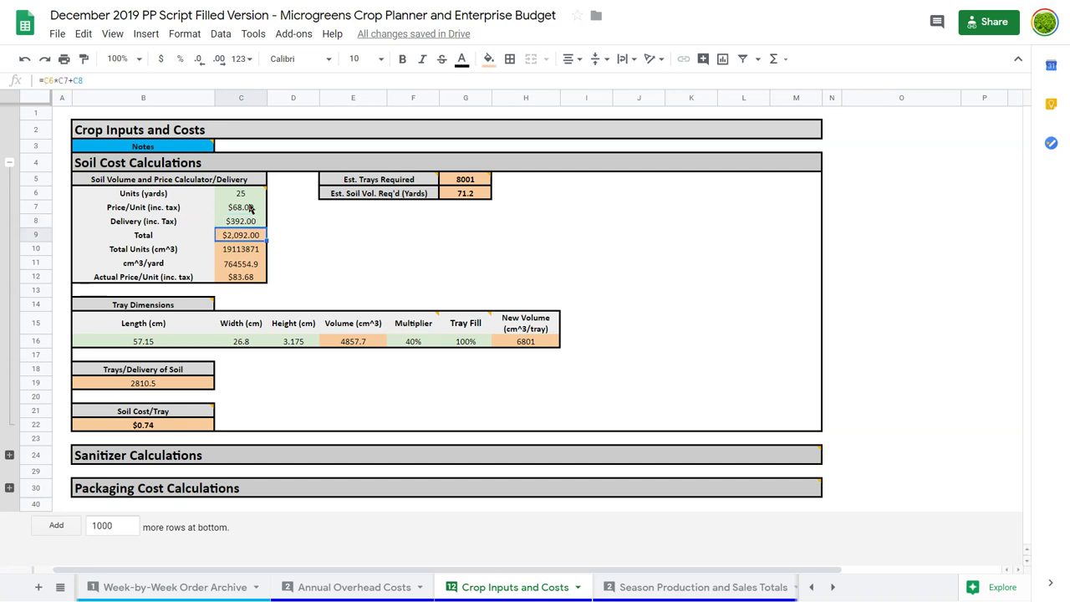
Step: Recheck the actual price per unit, Total soil cost, Total Units and cm^3 per yard cells
left_click(235, 281)
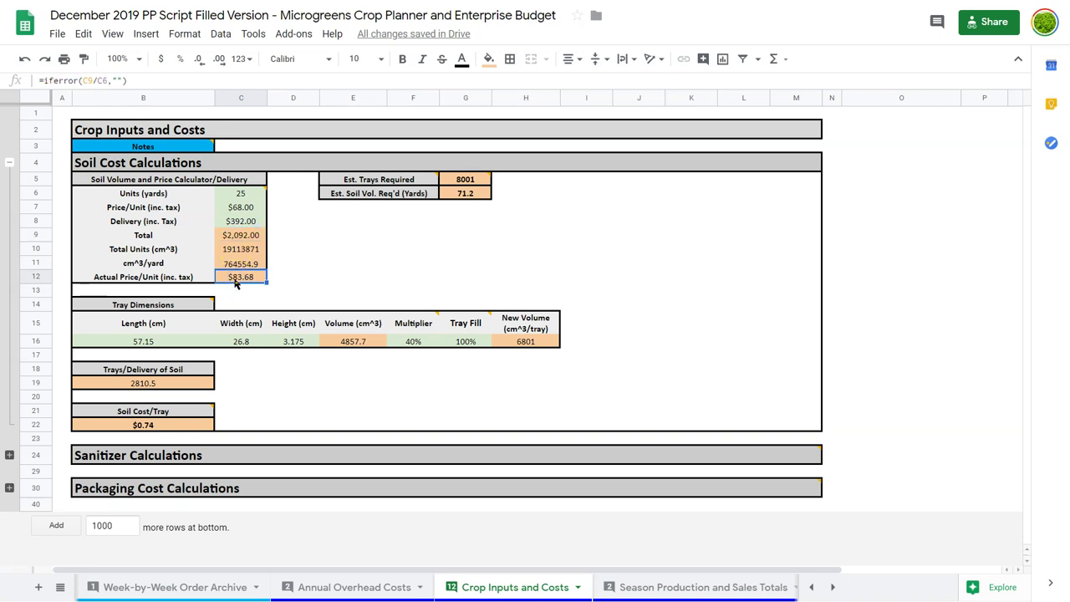
left_click(251, 209)
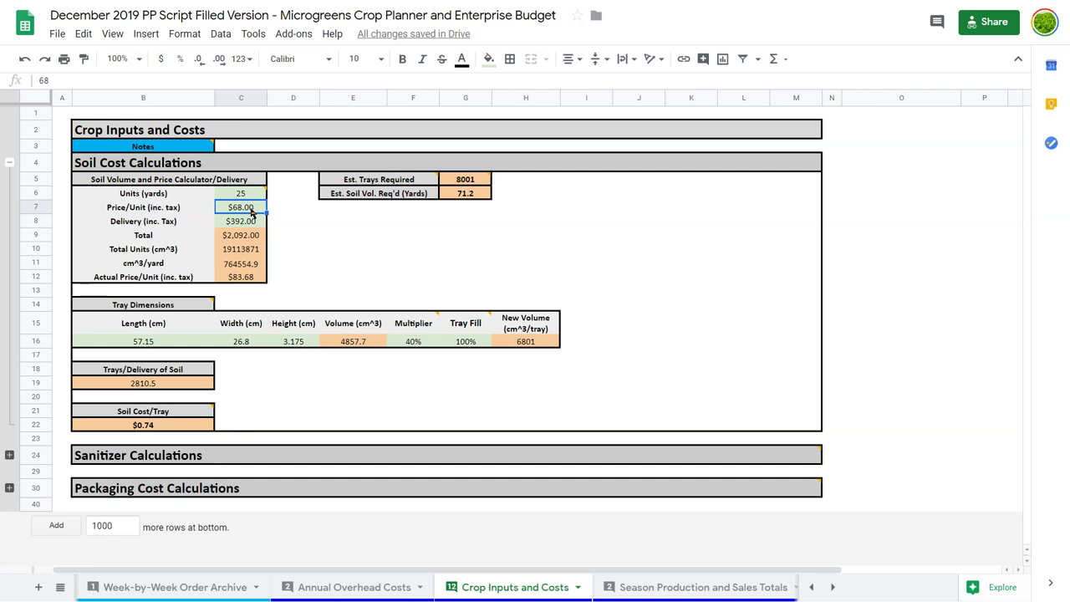
left_click(246, 281)
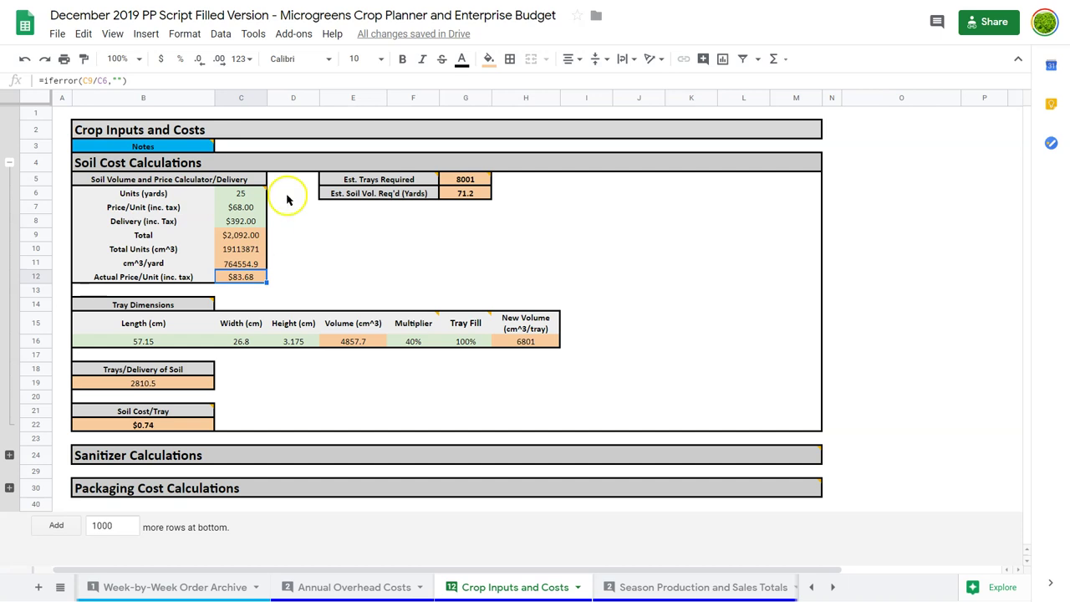
left_click(250, 237)
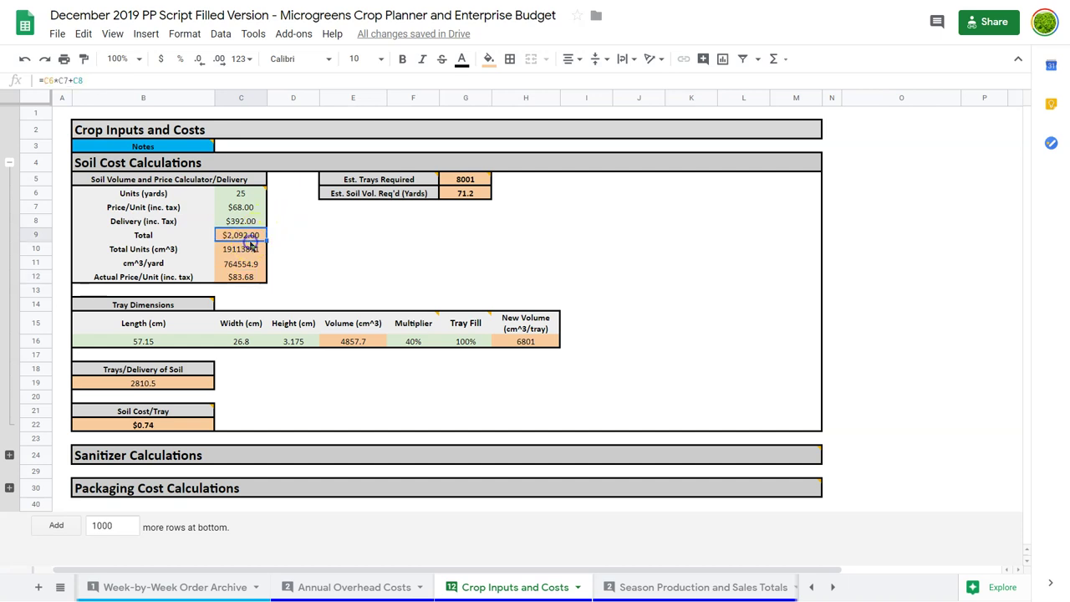
key("Down")
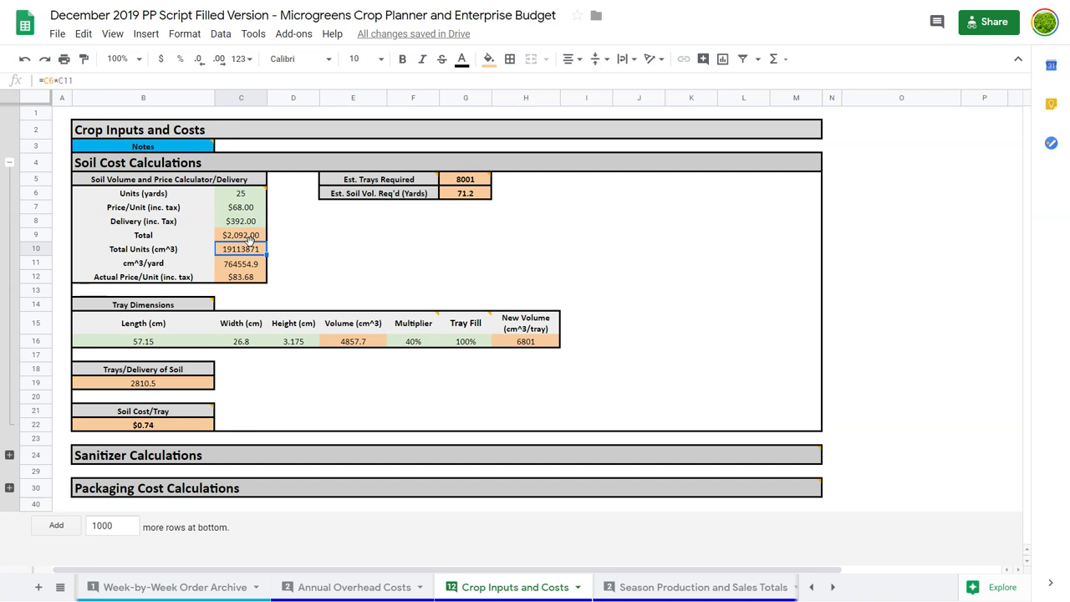
key("Down")
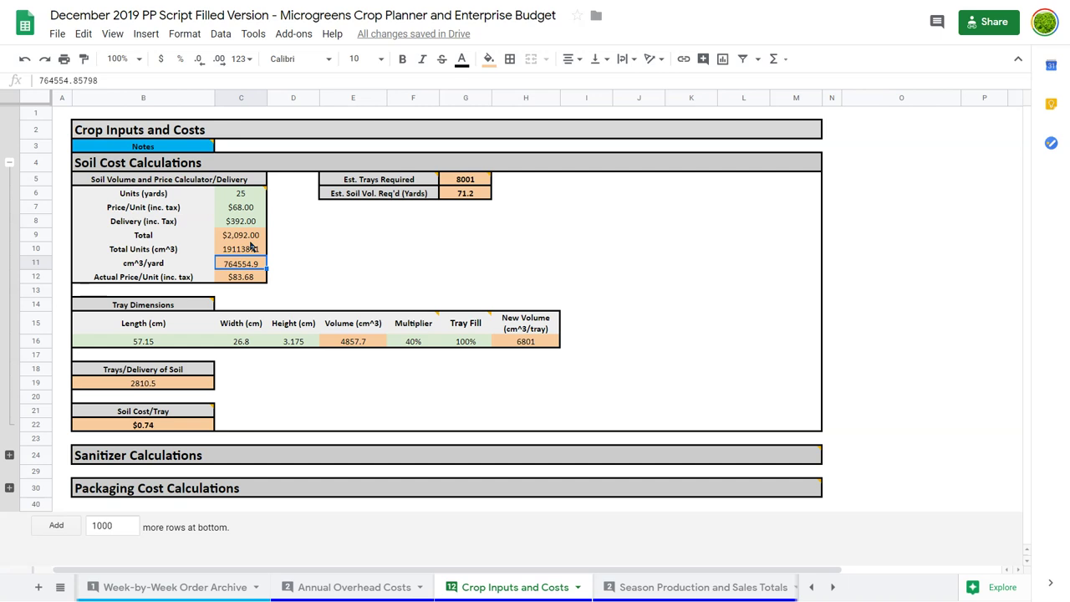
left_click(466, 234)
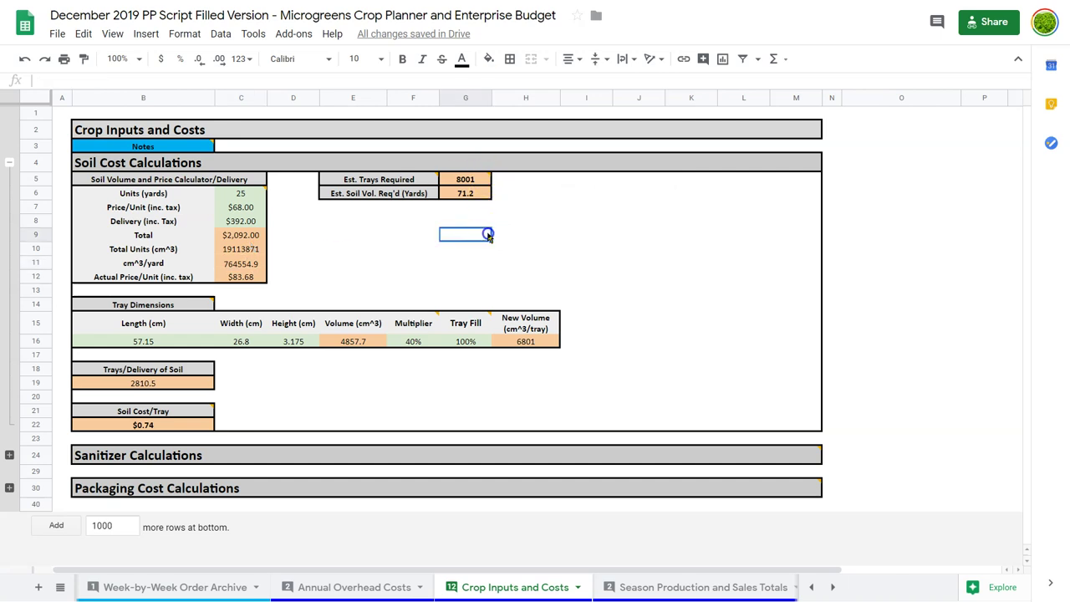
left_click(466, 182)
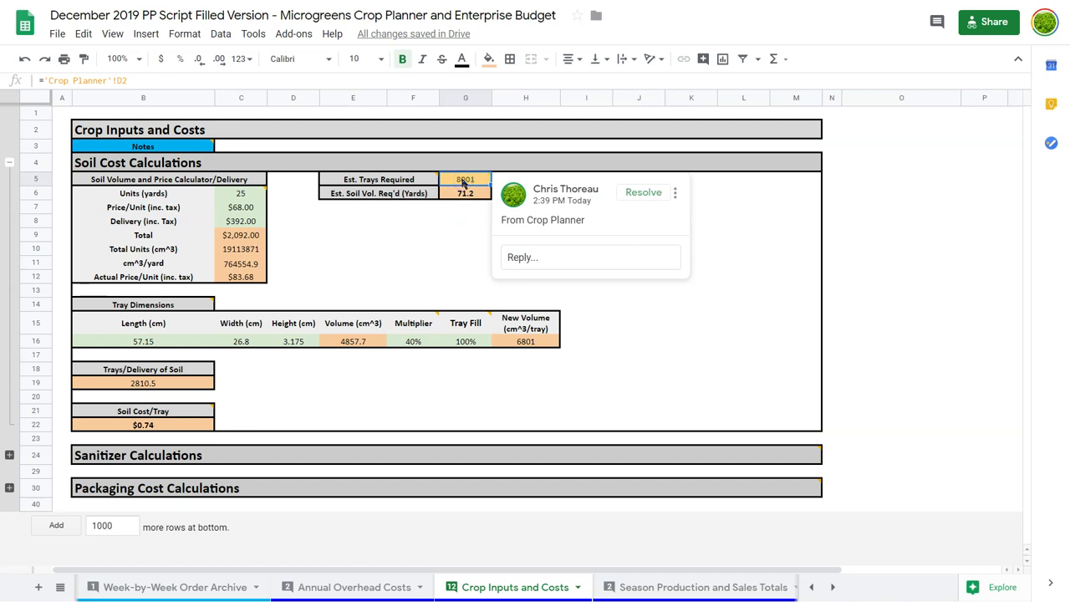
left_click(465, 195)
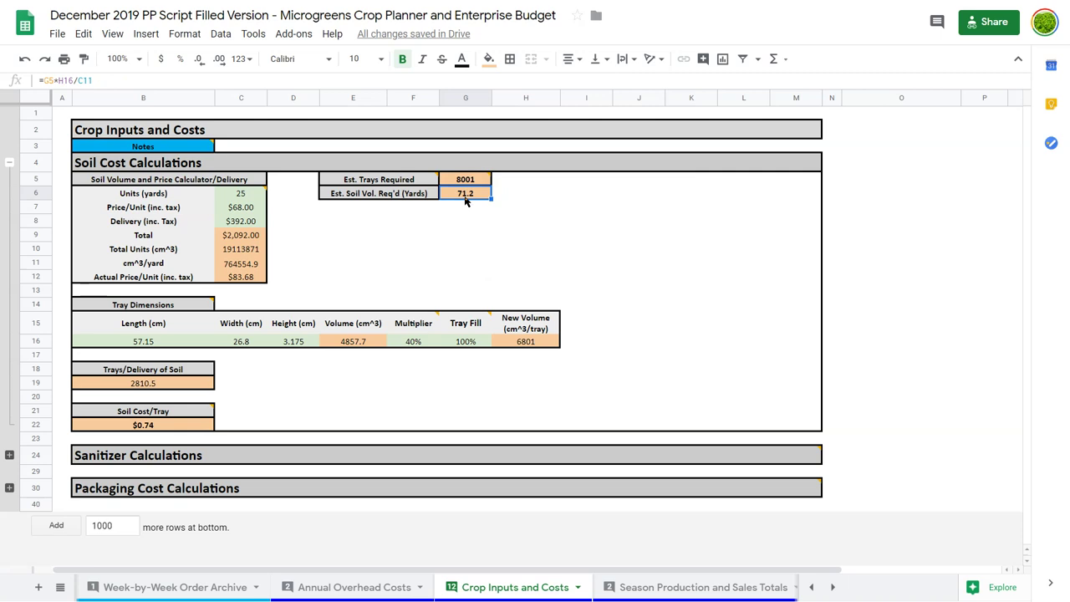
left_click(335, 278)
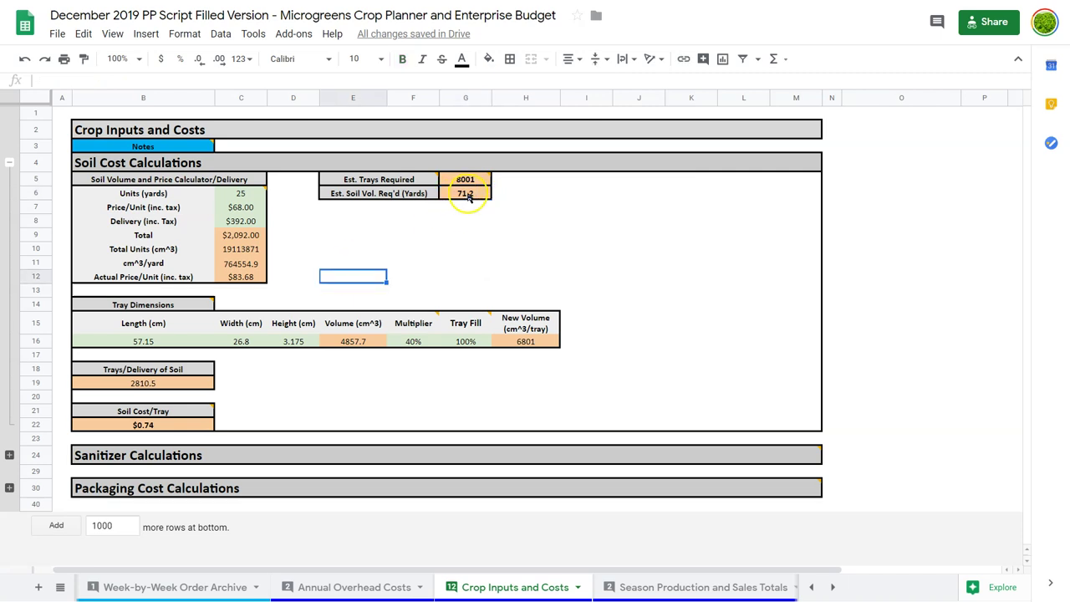
mouse_move(237, 197)
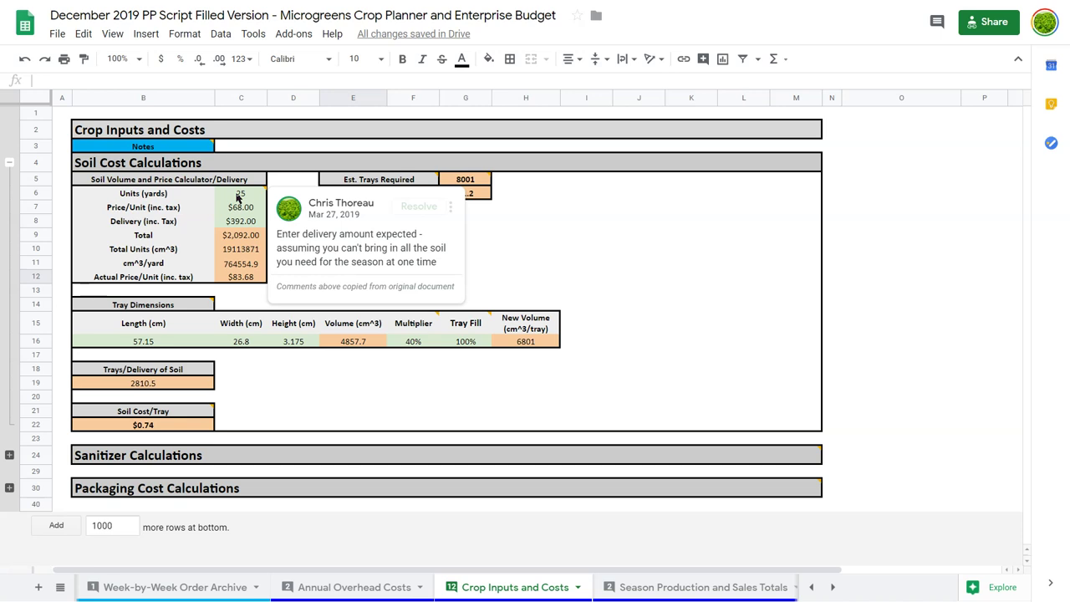
left_click(502, 249)
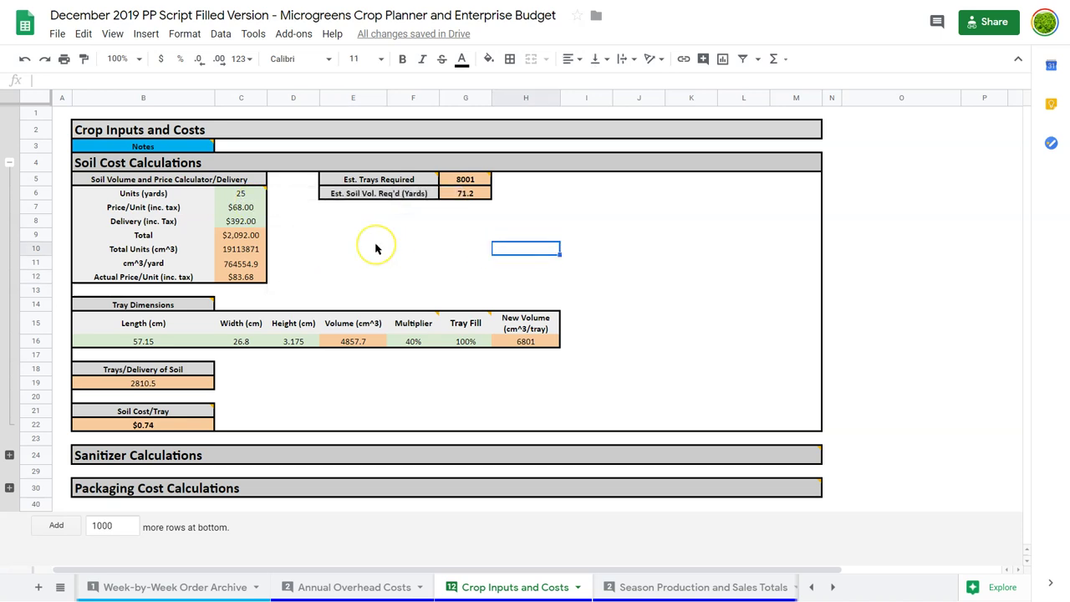
left_click(165, 331)
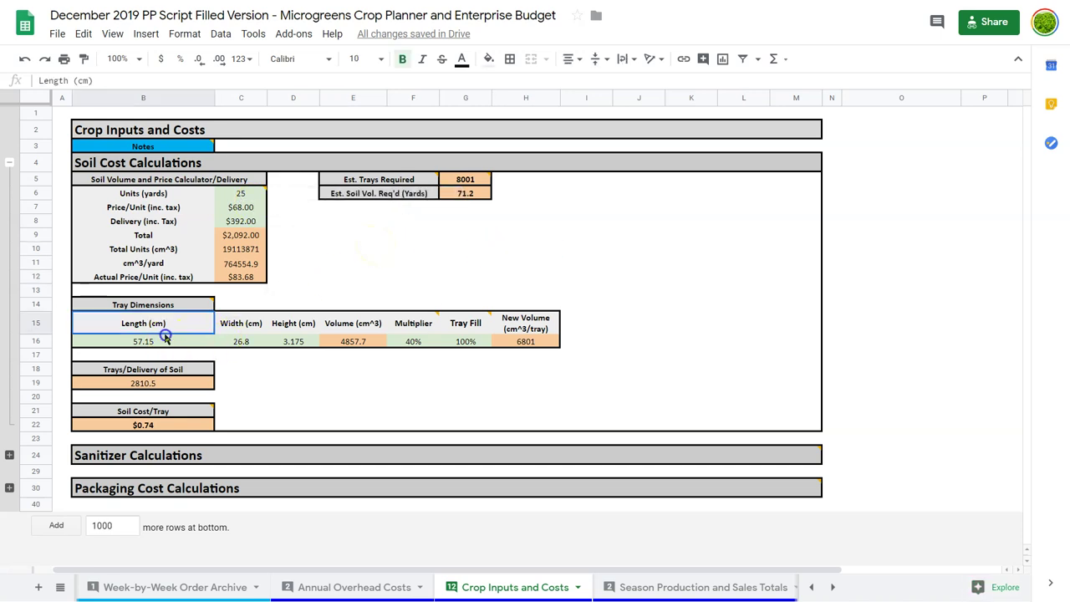
left_click(164, 336)
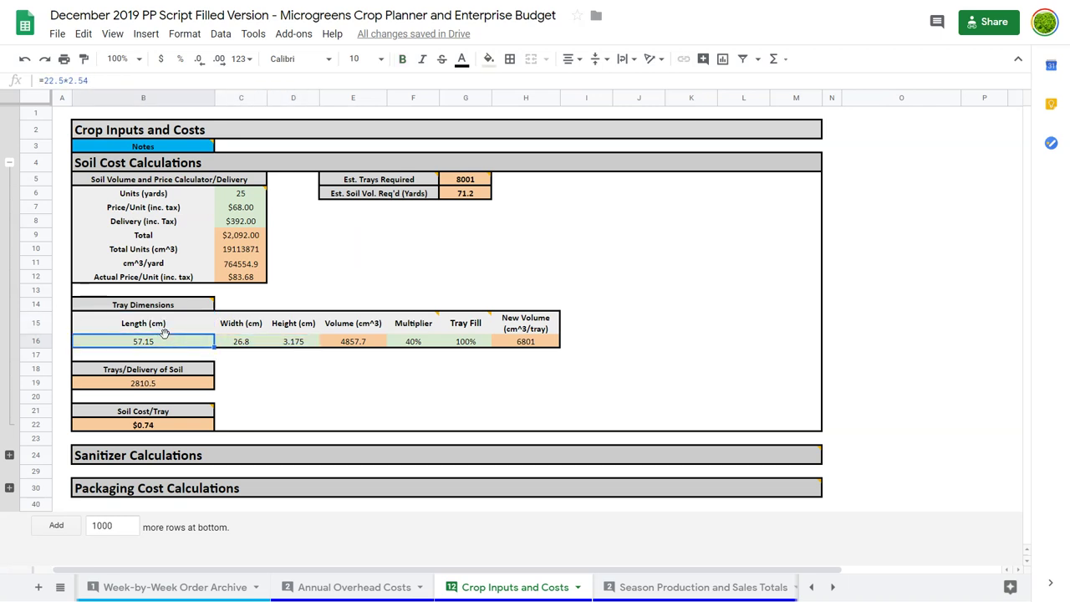
key("Right")
key("Right")
key("Right")
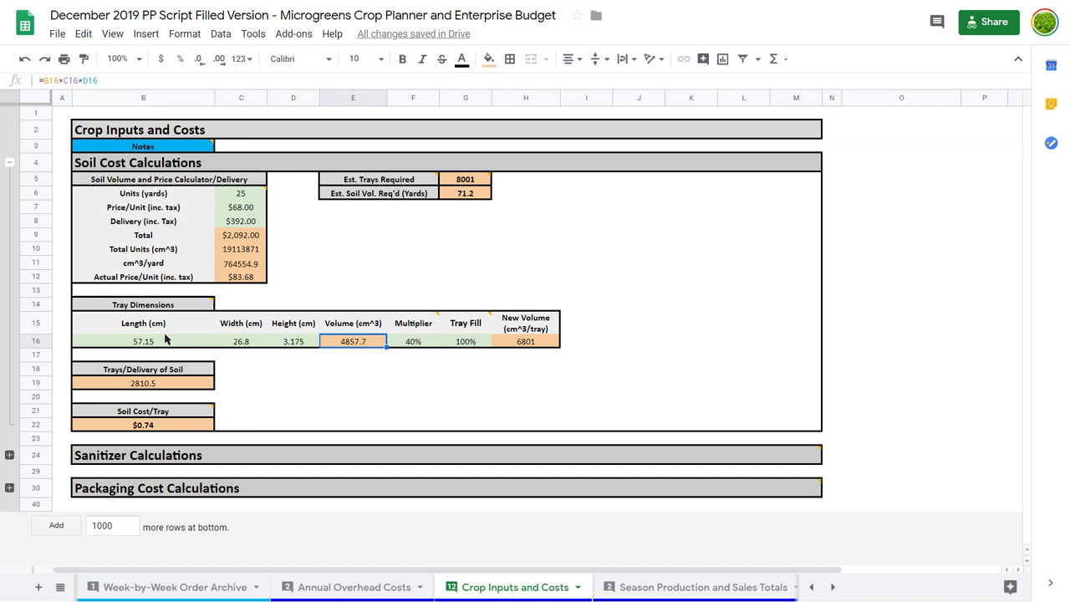
key("Right")
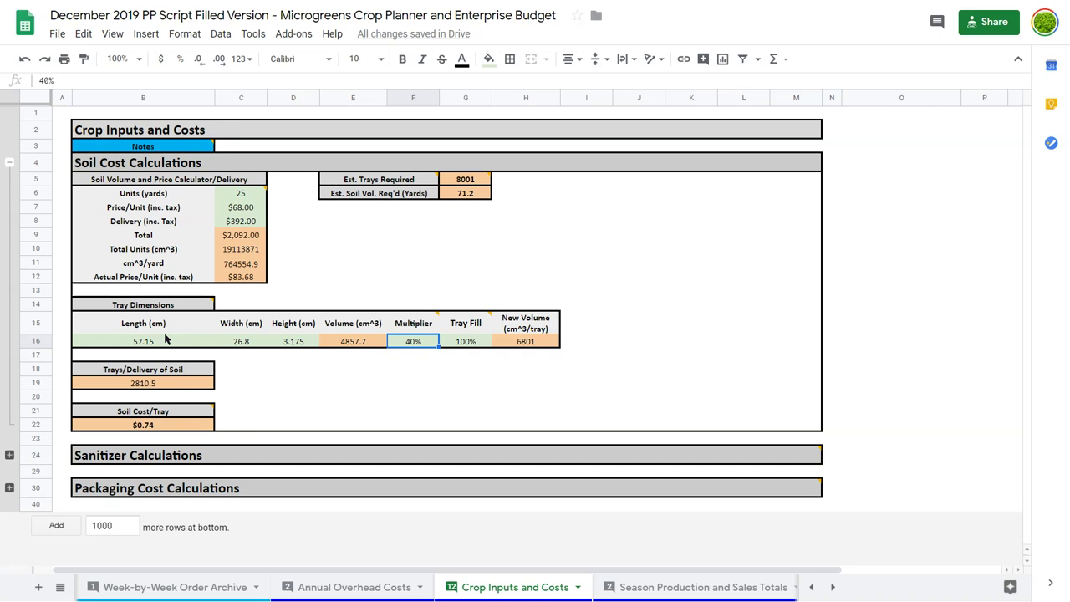
key("Right")
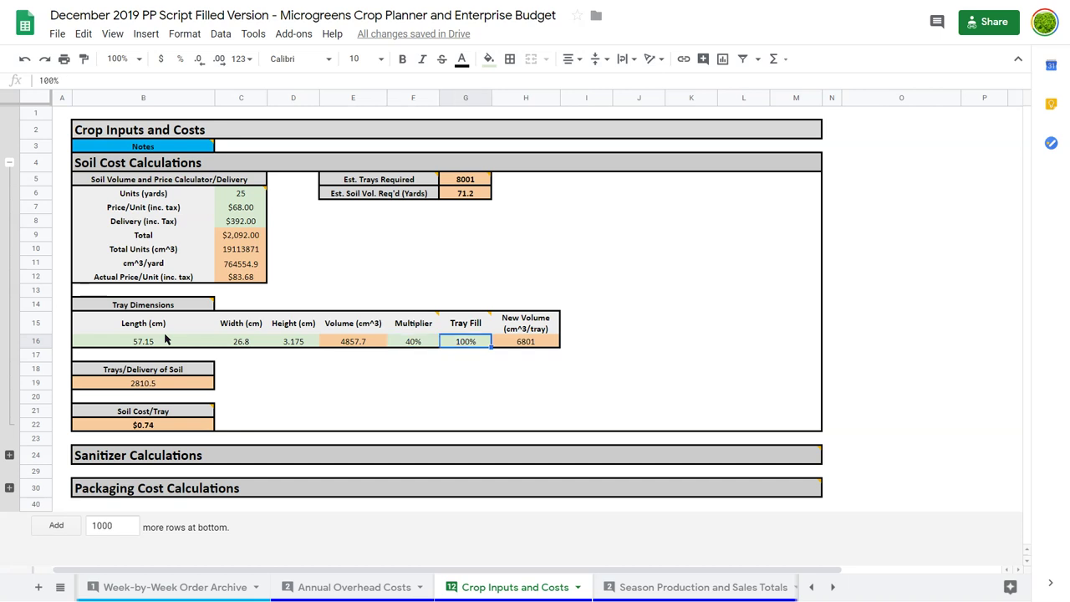
key("Right")
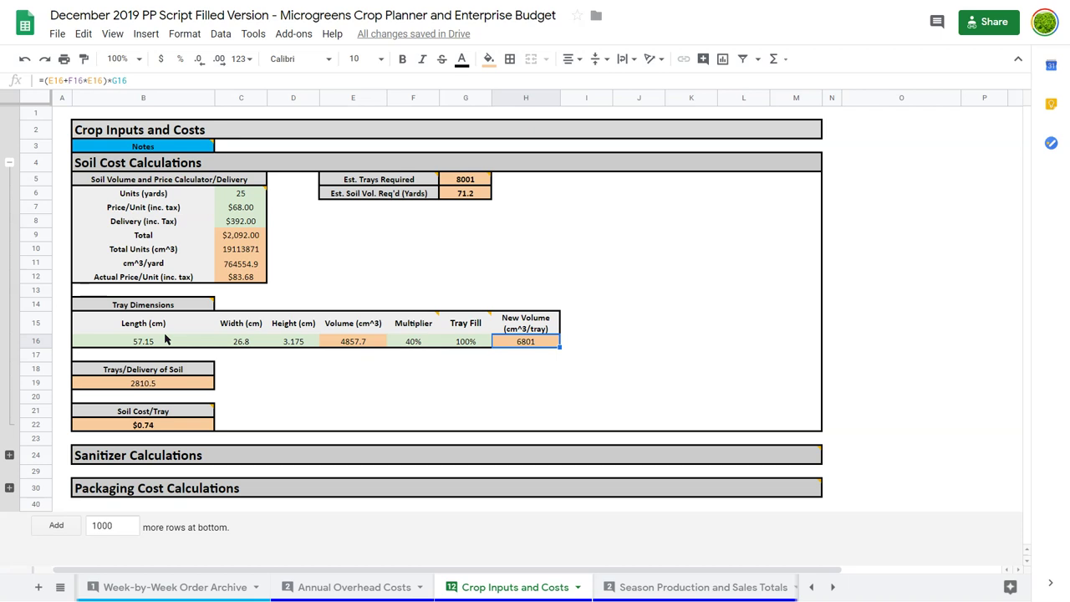
key("Left")
key("Left")
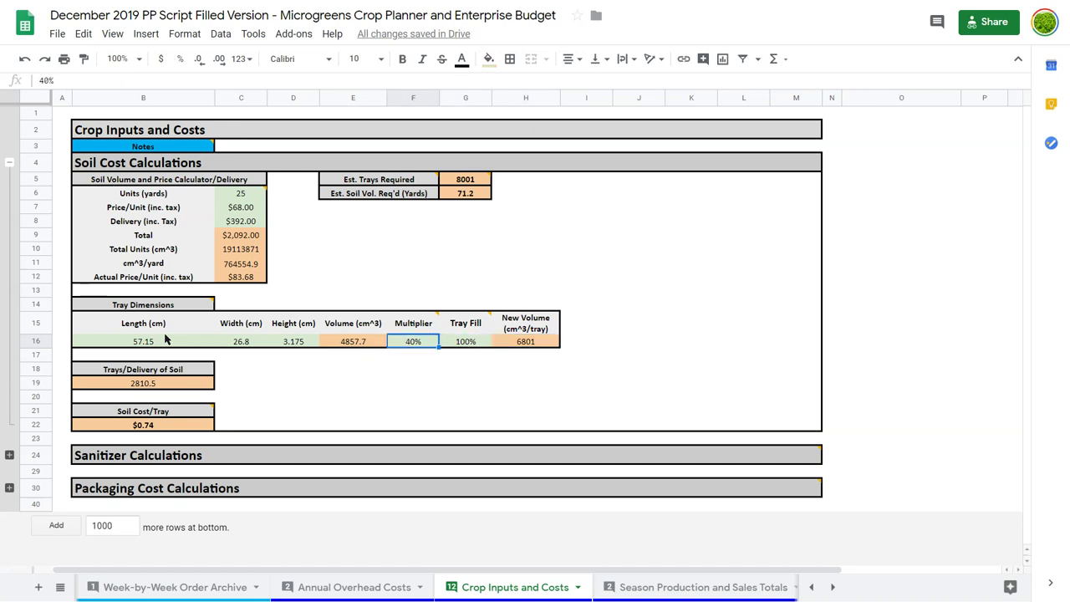
key("Right")
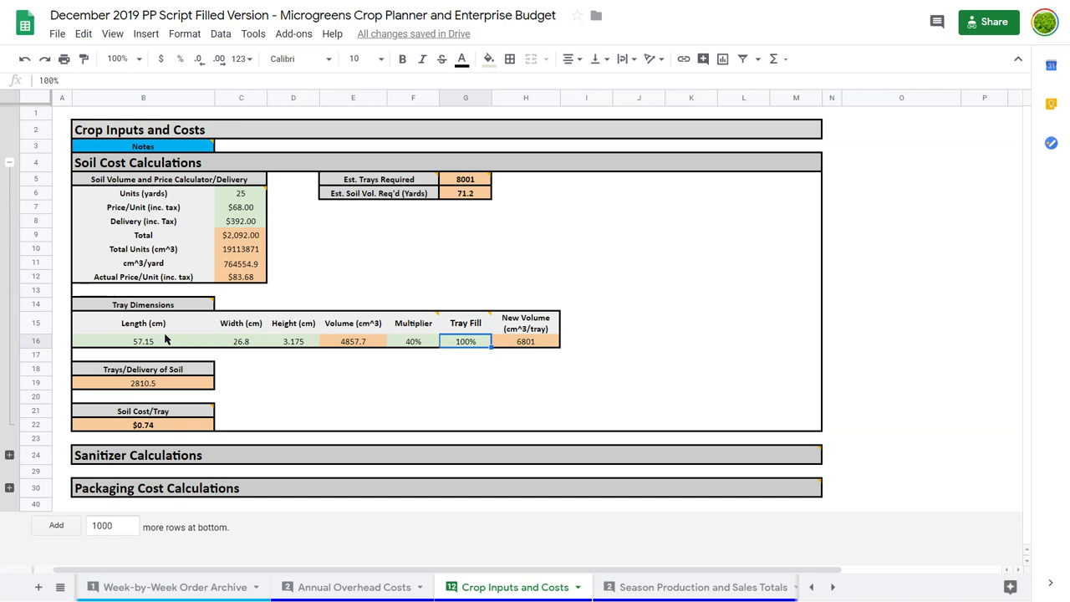
Step: Try 90 and then 90% as the Tray Fill, then undo it back to 100%
type("90")
key("Return")
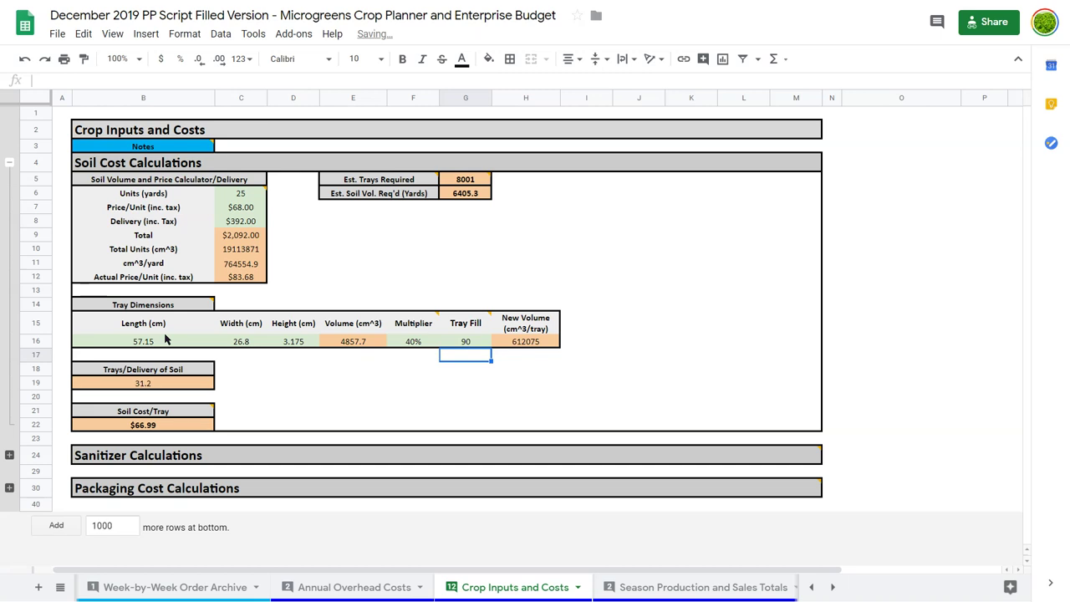
key("Up")
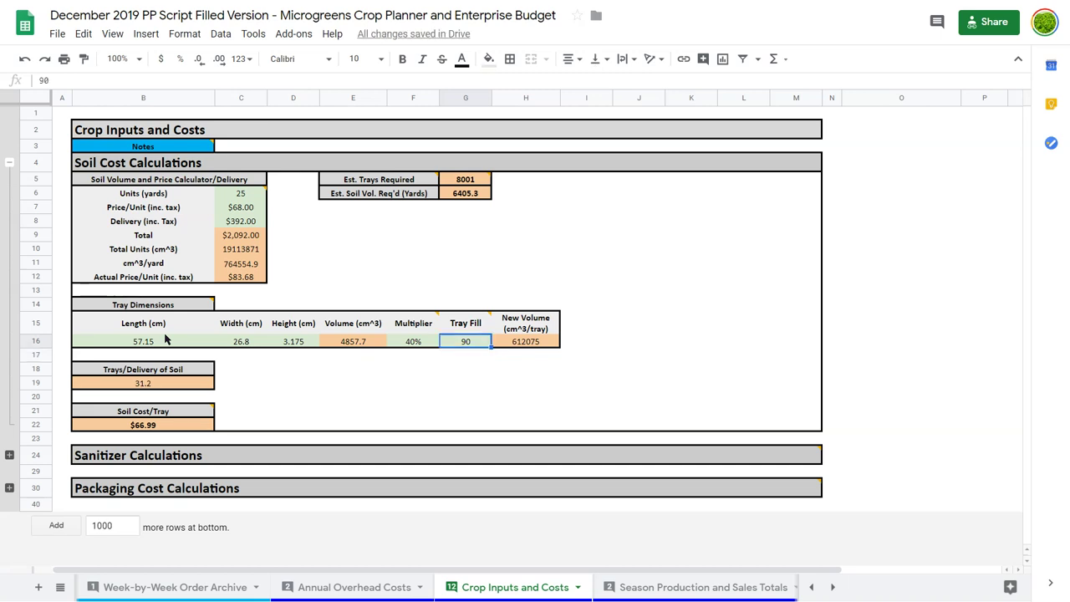
type("90")
key("BackSpace")
key("BackSpace")
type("91")
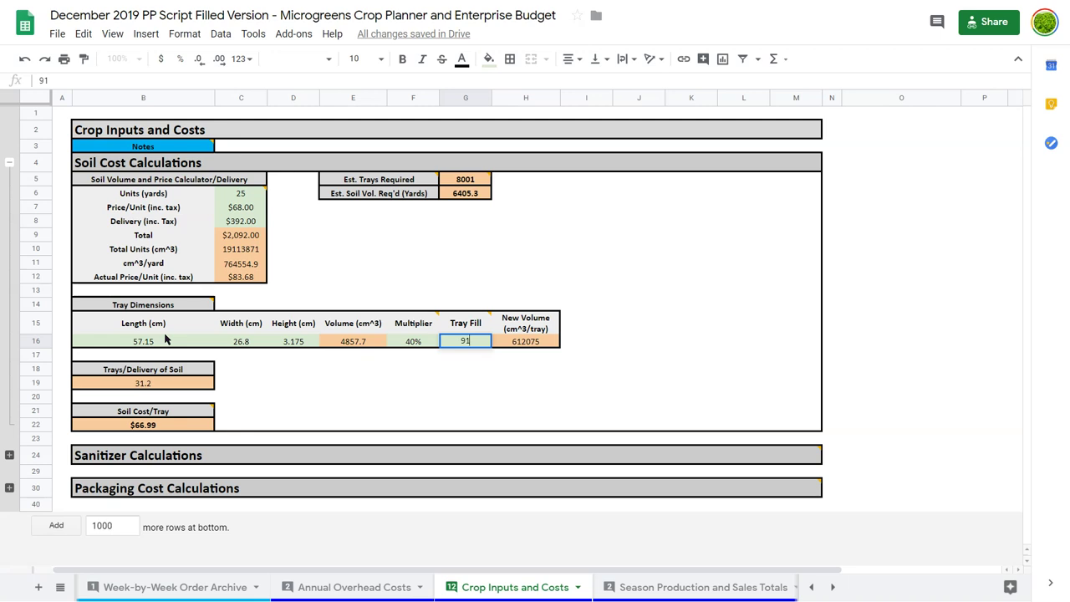
key("BackSpace")
type("0")
key("Return")
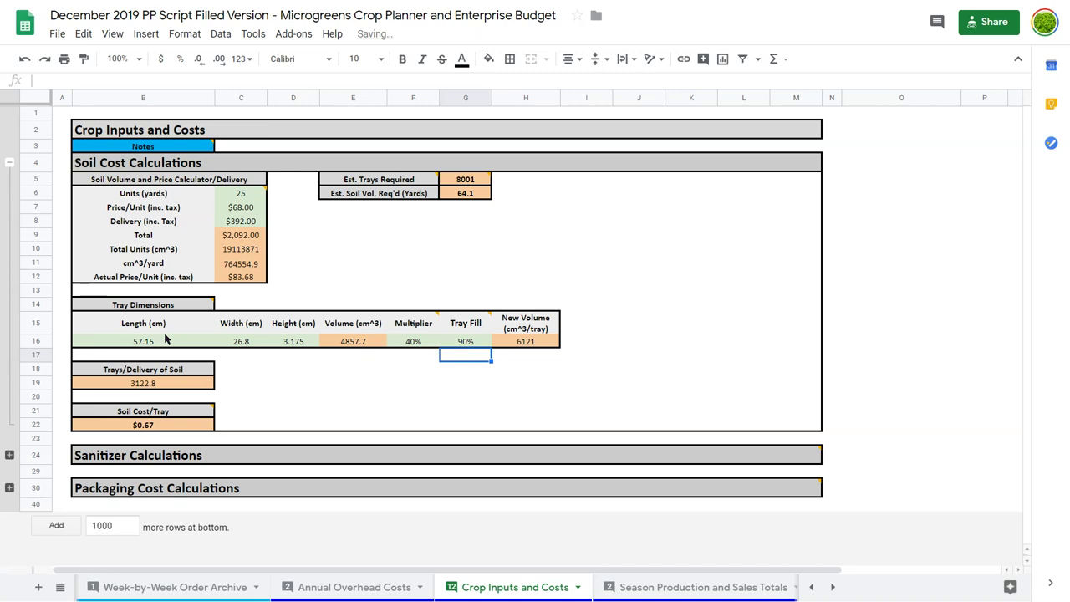
key("ctrl+z")
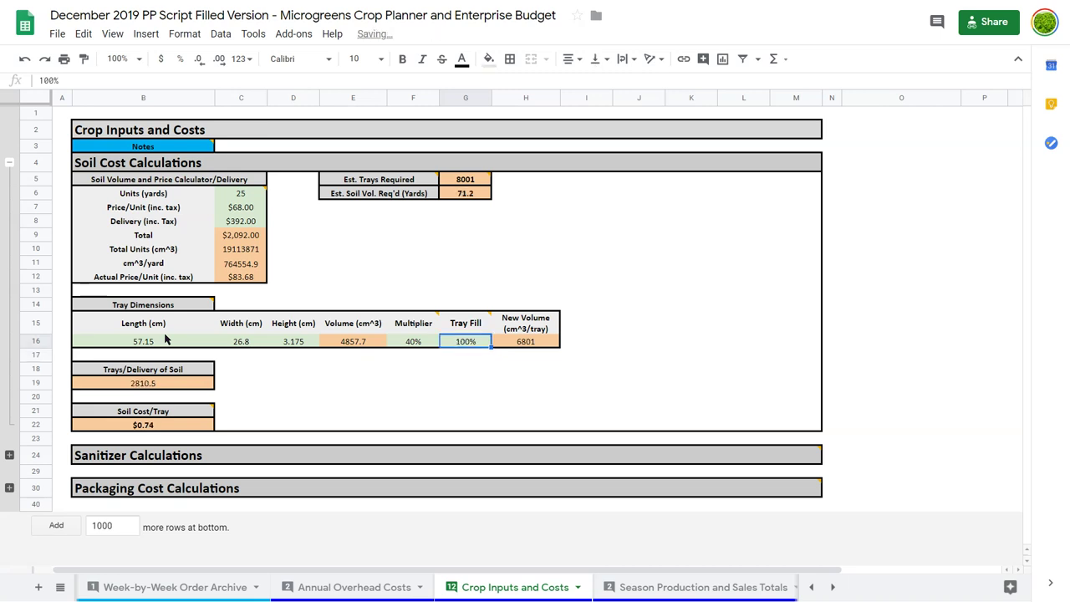
Step: Check the New Volume formula, then try Tray Fill values of 90 and 0.9 in G16
key("Right")
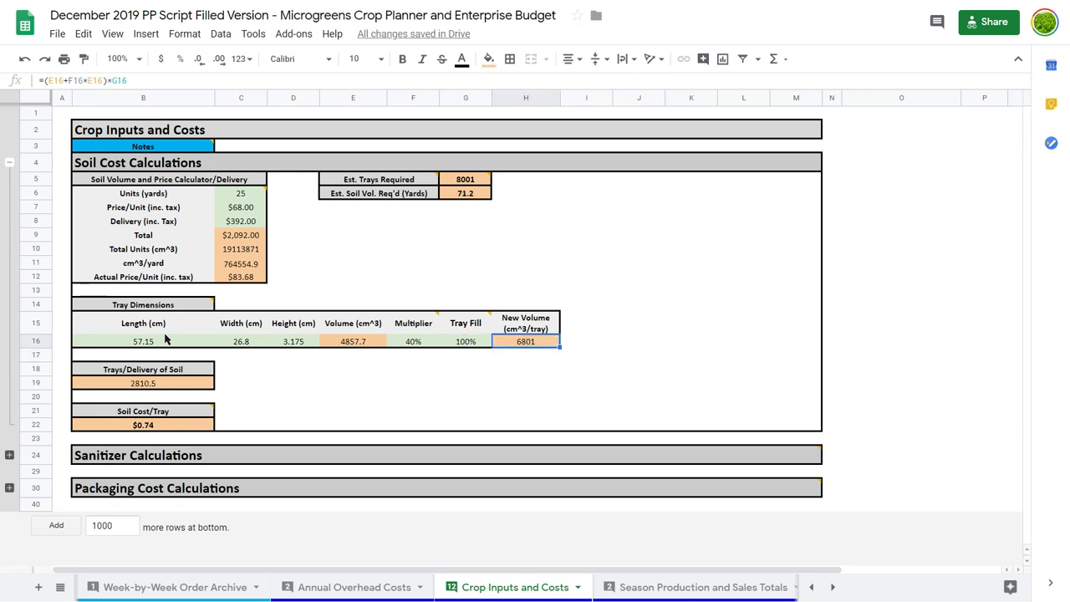
key("Left")
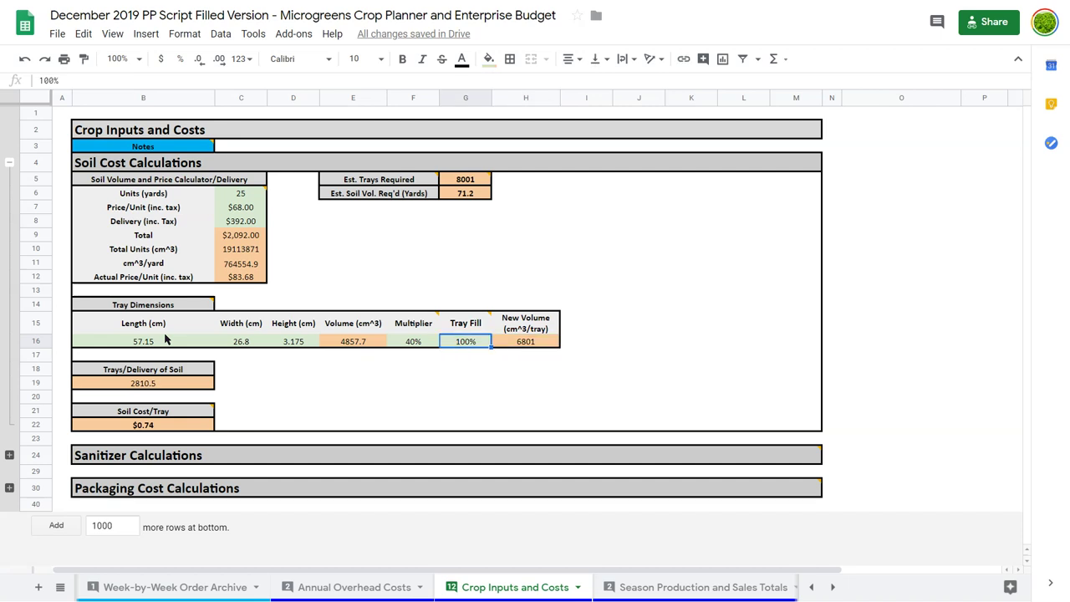
key("Right")
key("Left")
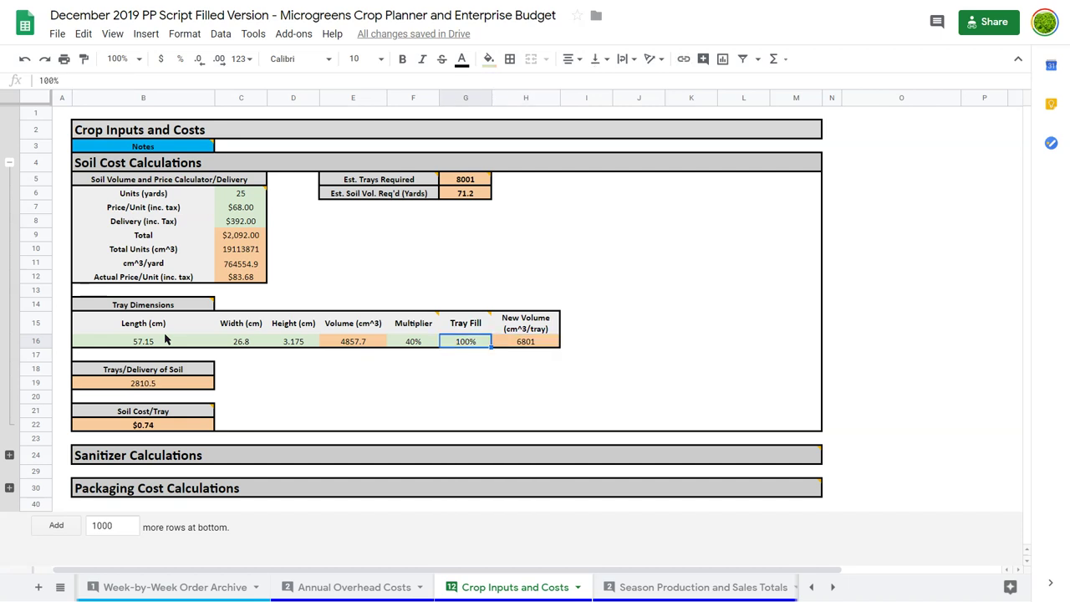
type("90")
key("Return")
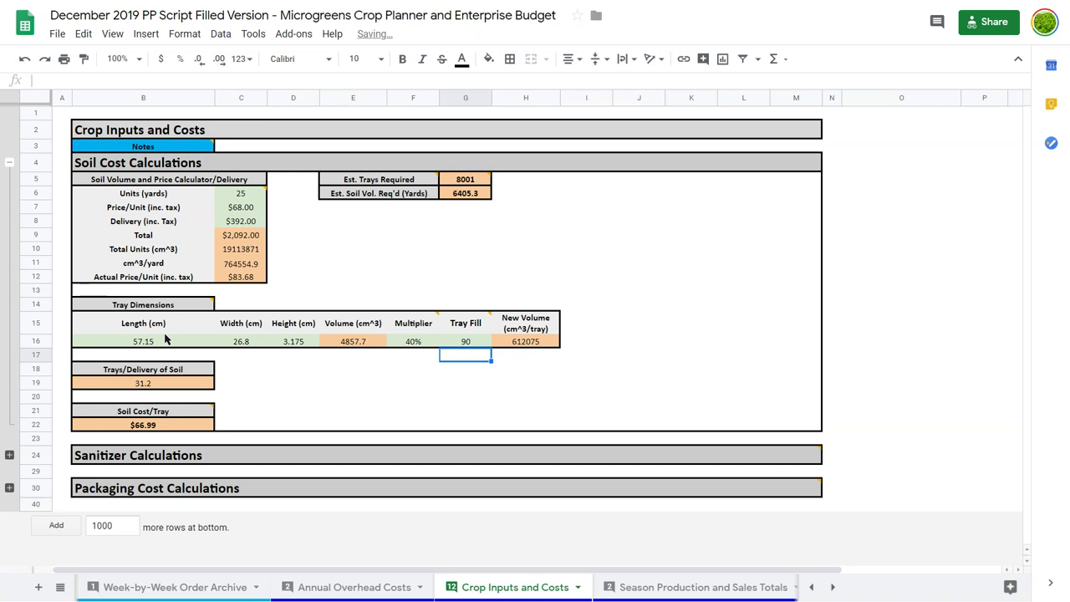
left_click(459, 342)
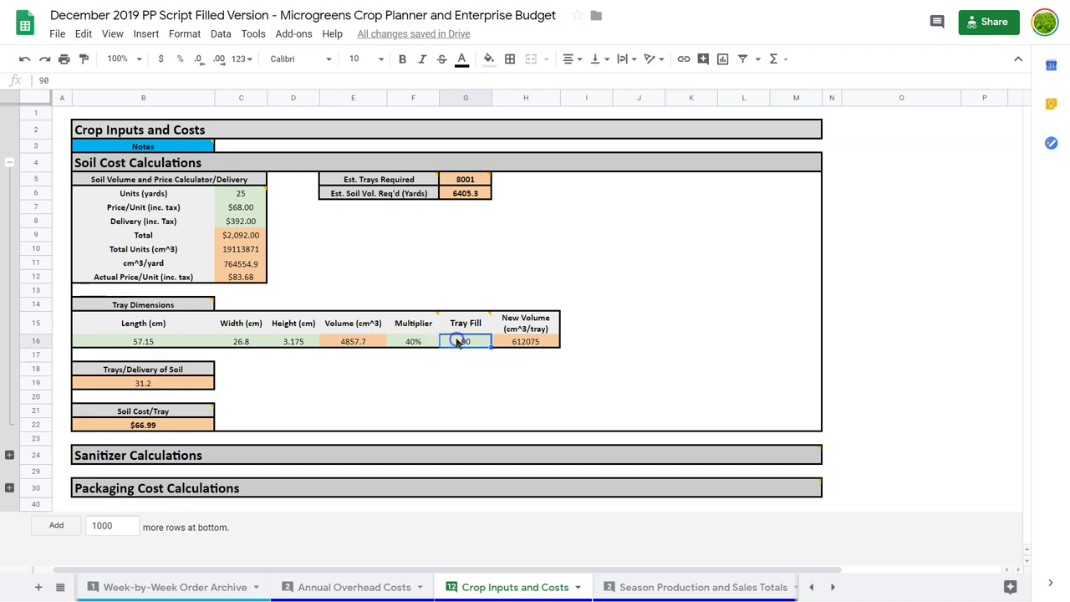
type("0.9")
key("Return")
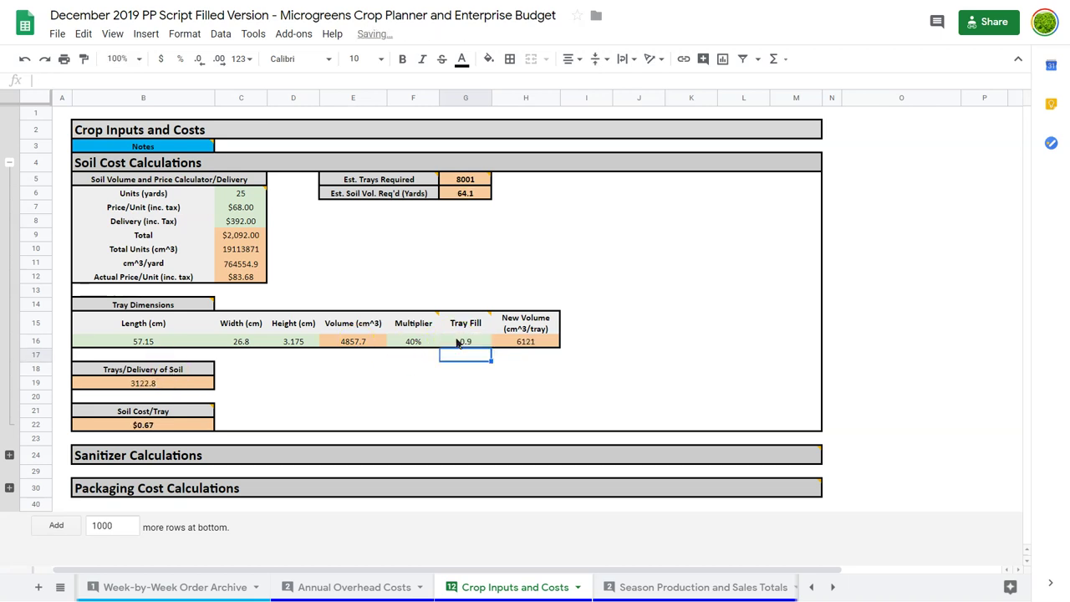
Step: Check the Trays/Delivery of Soil formula and reset the Tray Fill to 100%
left_click(169, 385)
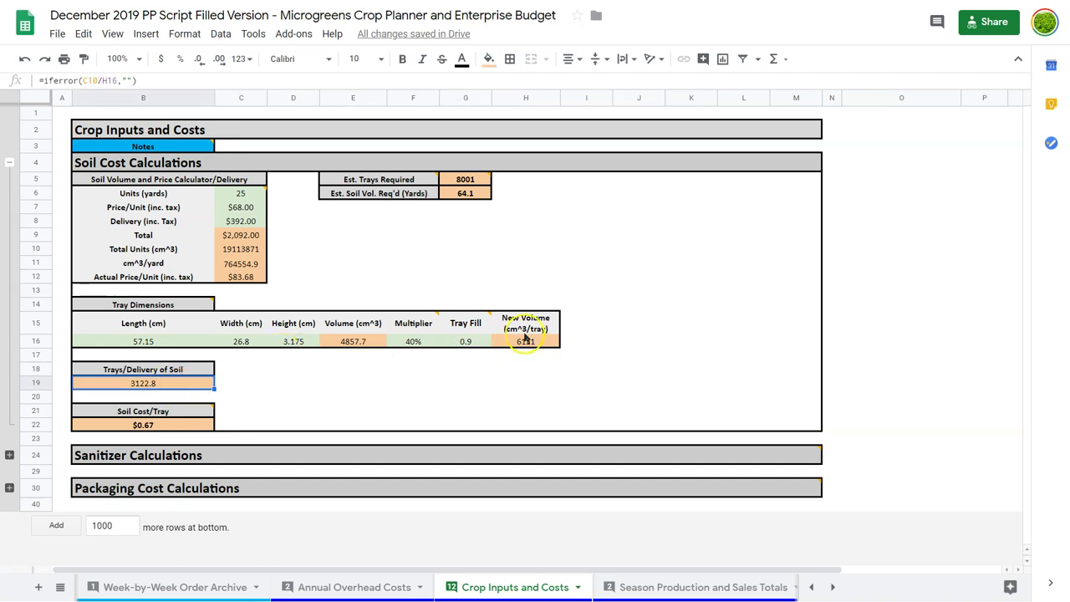
left_click(467, 342)
type("100")
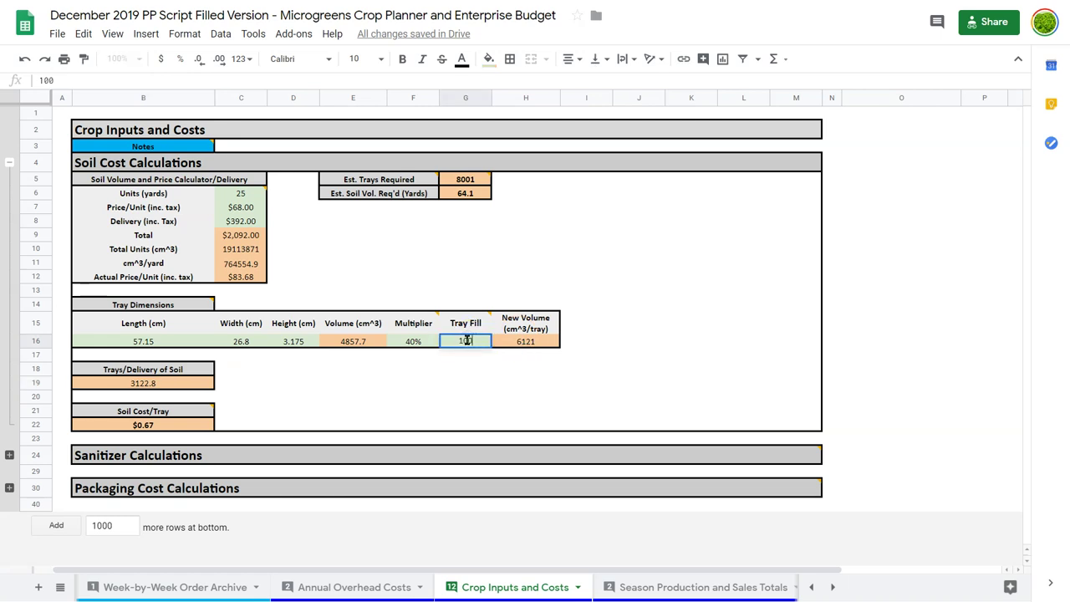
type("%")
key("Return")
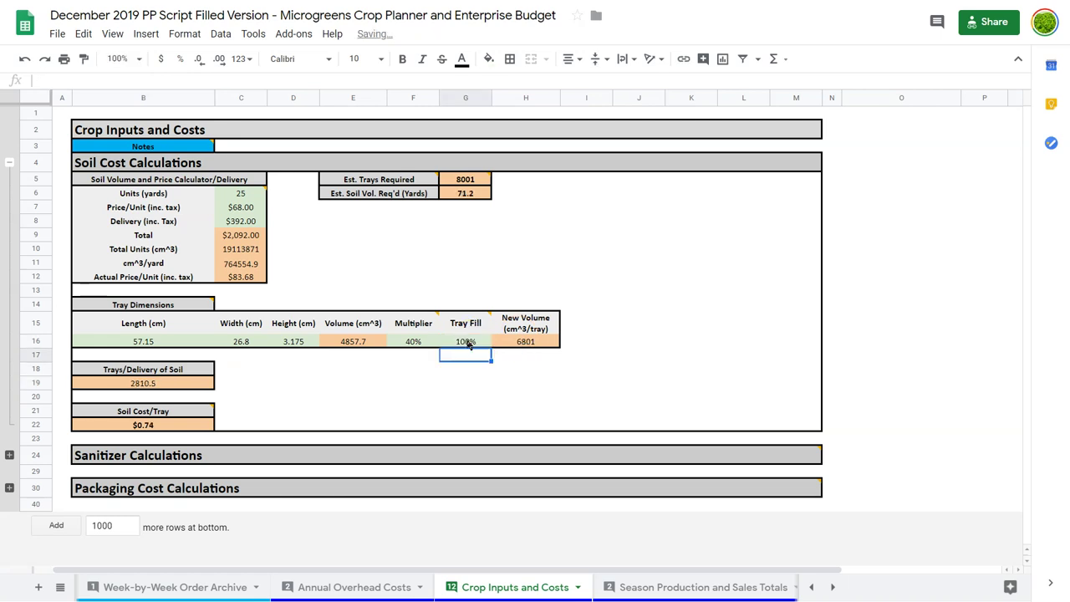
left_click(231, 382)
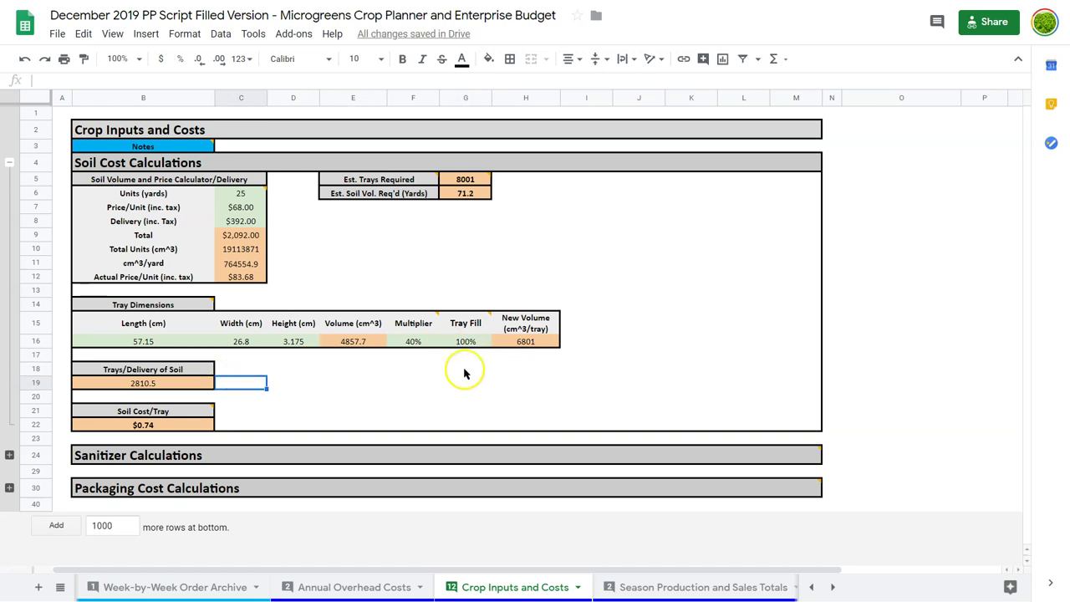
Step: Lower the Multiplier in F16 to 30% and check the Soil Cost/Tray result
left_click(430, 343)
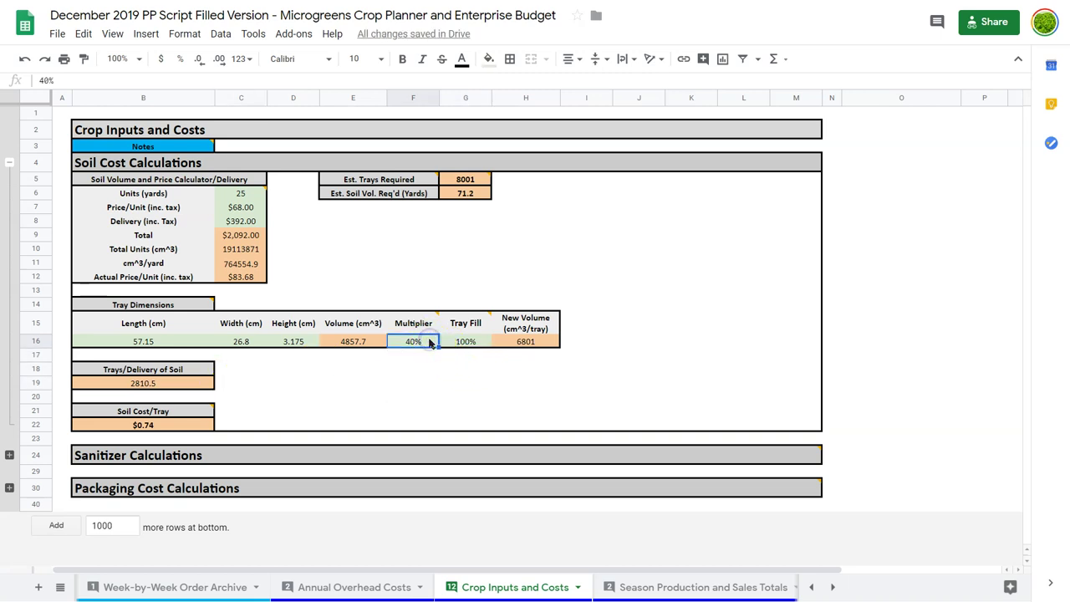
type("30%")
key("Return")
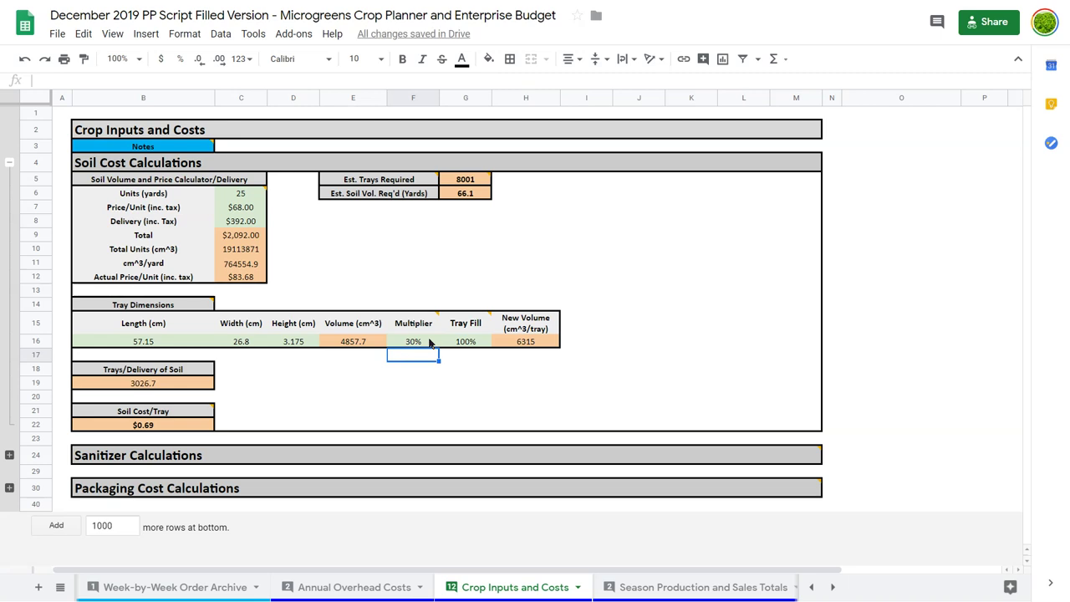
key("Down")
key("Down")
key("Down")
key("Down")
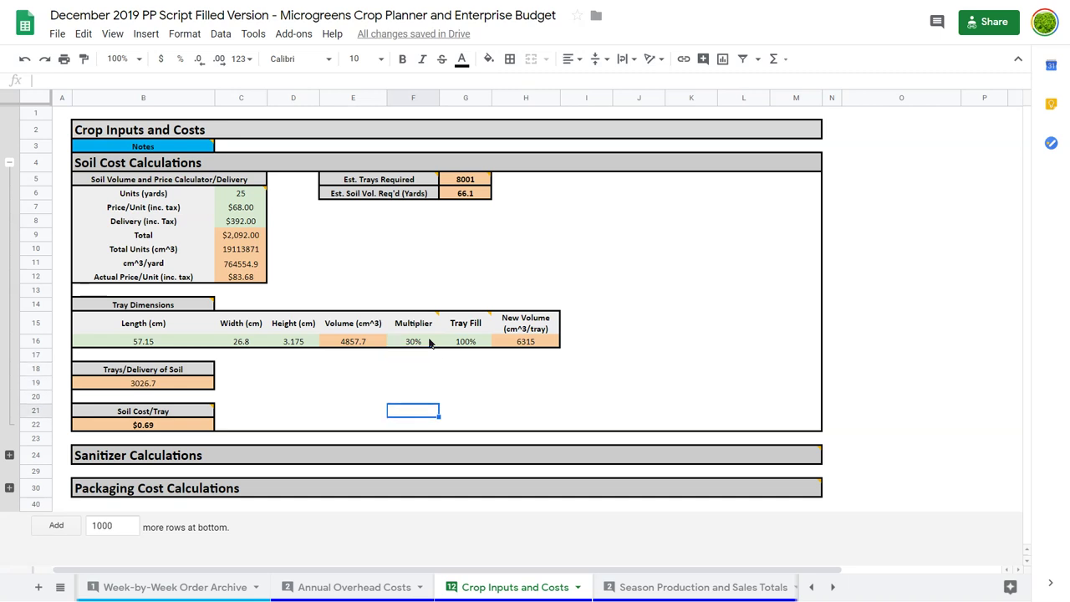
key("Left")
key("Left")
key("Down")
key("Left")
key("Left")
key("ctrl+b")
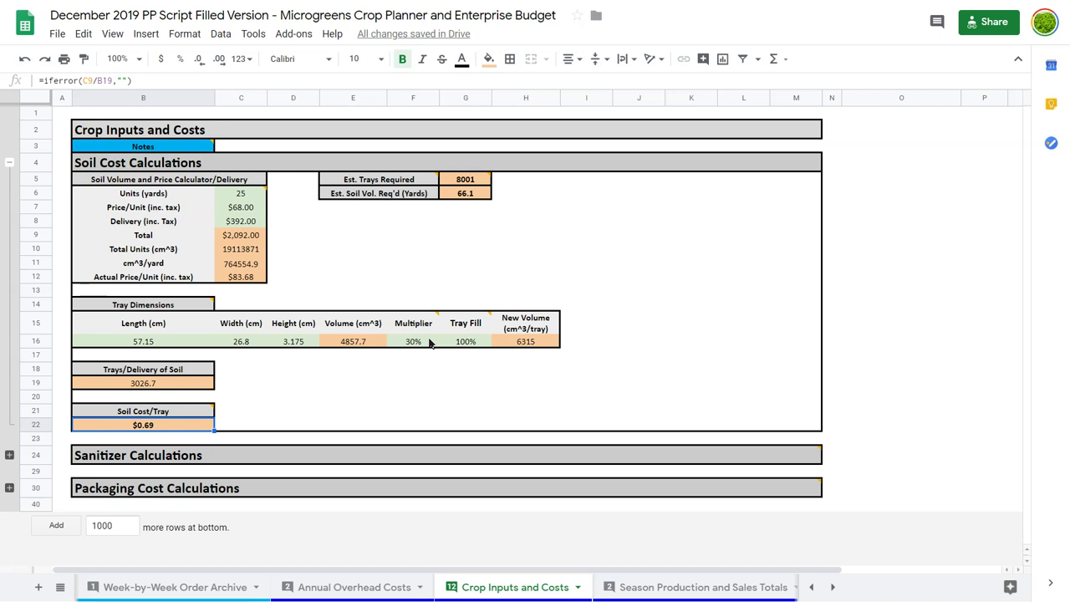
left_click(406, 248)
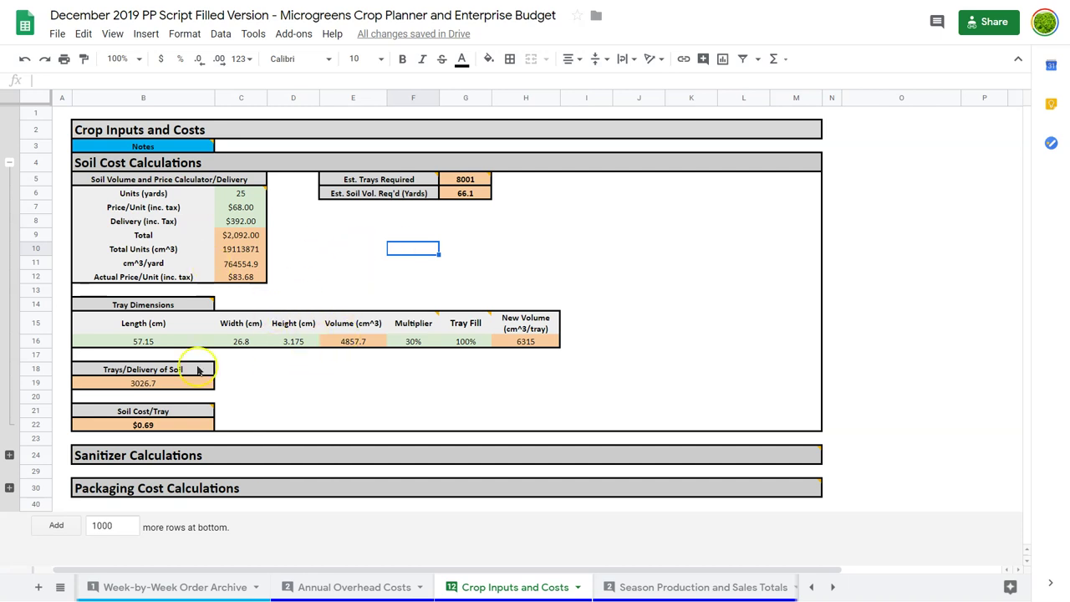
Step: Collapse the Soil Cost Calculations rows and expand Sanitizer Calculations
left_click(9, 240)
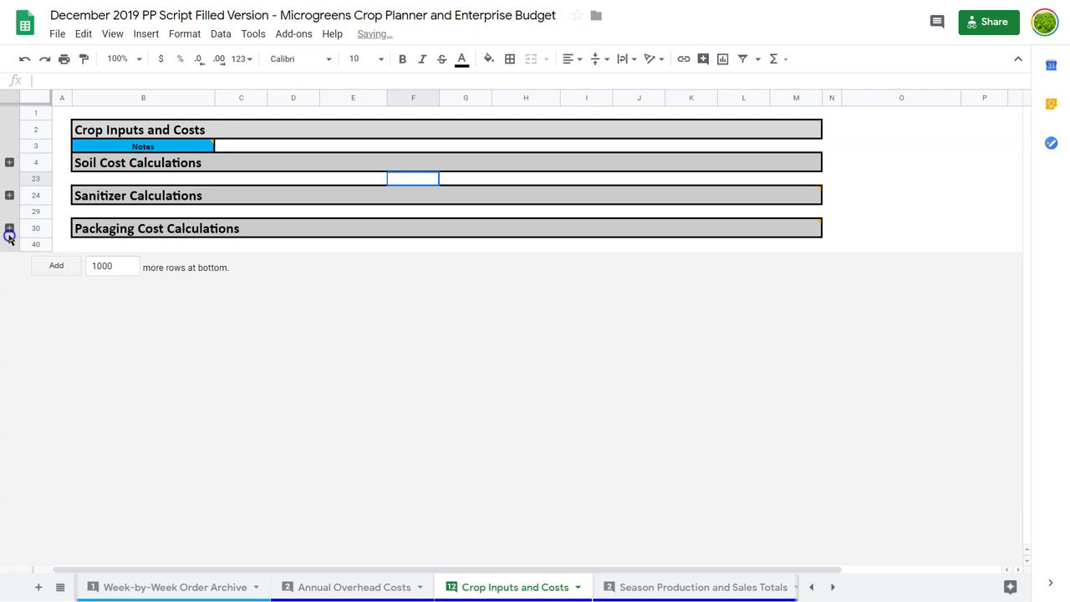
left_click(10, 194)
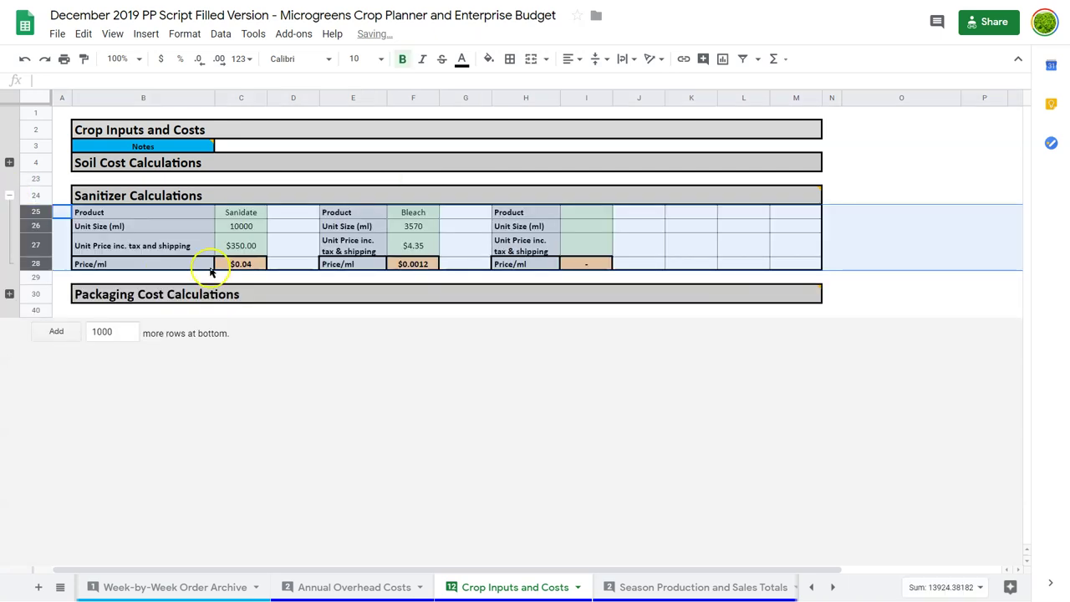
left_click(296, 240)
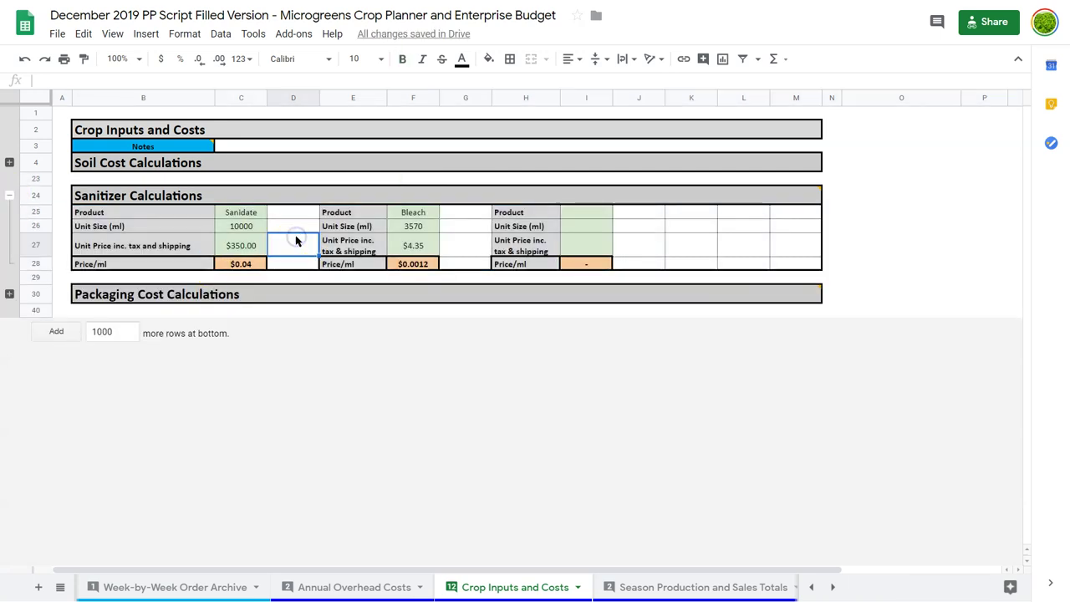
left_click(289, 263)
Step: Check the Sanitade and Bleach unit prices and price-per-ml formulas in C27, C28, F27 and F28
key("Left")
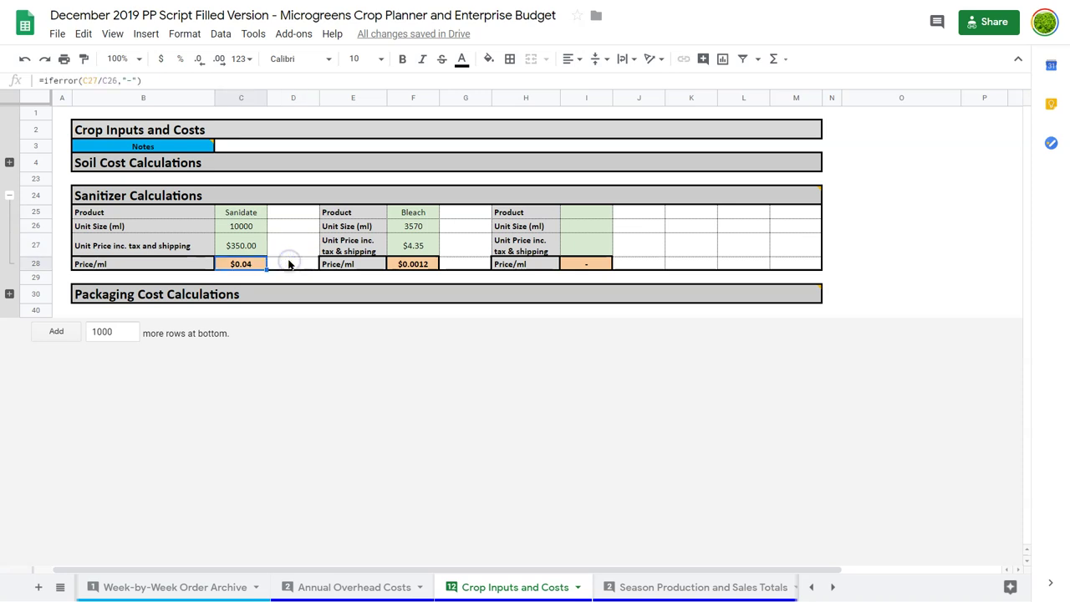
key("Right")
key("Right")
key("Right")
key("Left")
key("Left")
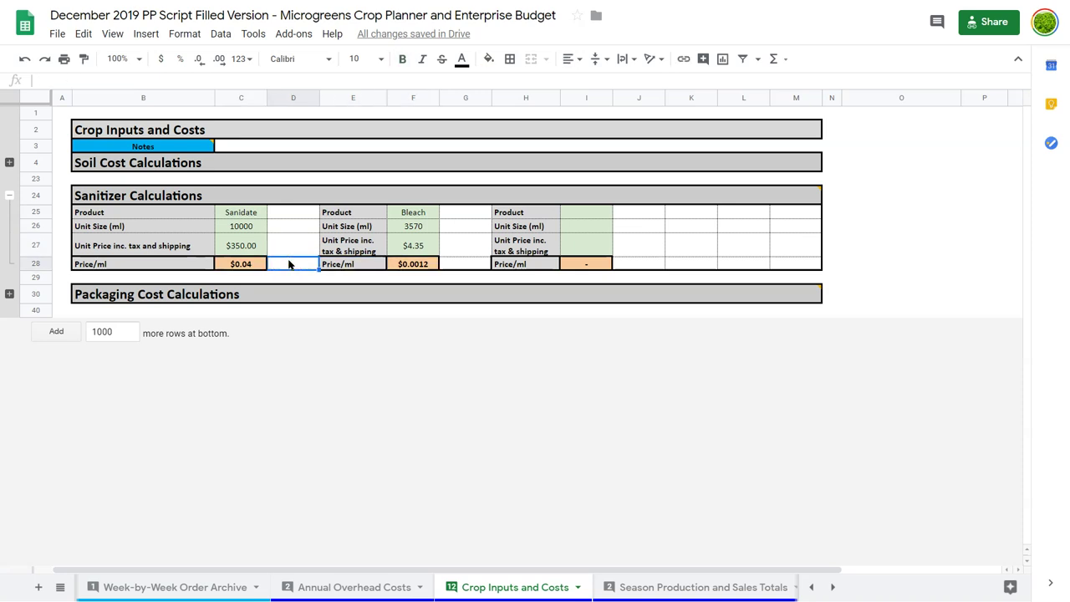
key("Left")
key("Up")
key("Down")
key("Right")
key("Right")
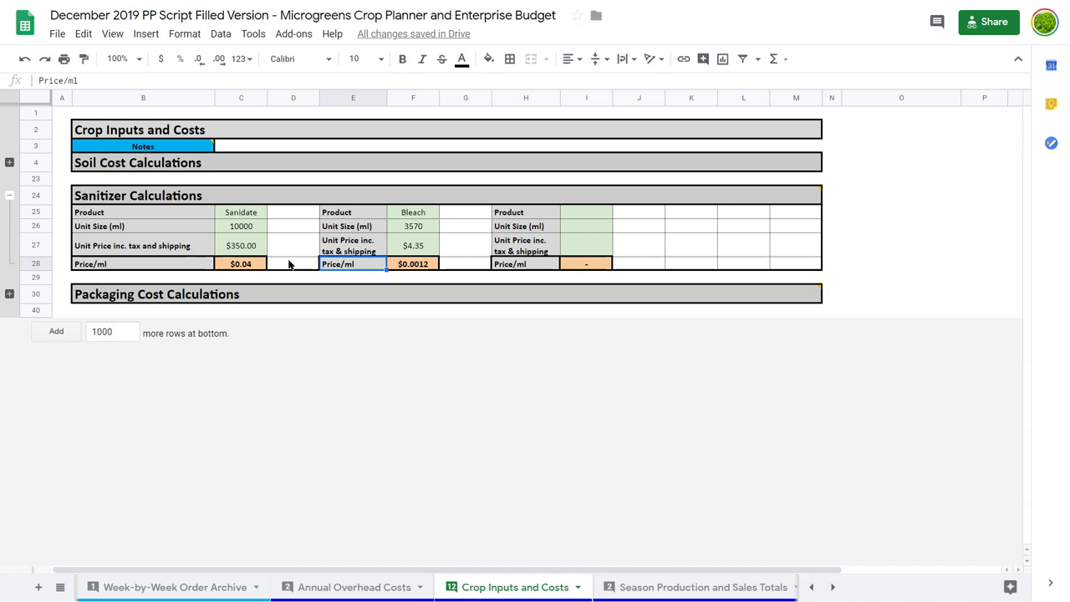
key("Right")
key("Up")
key("Left")
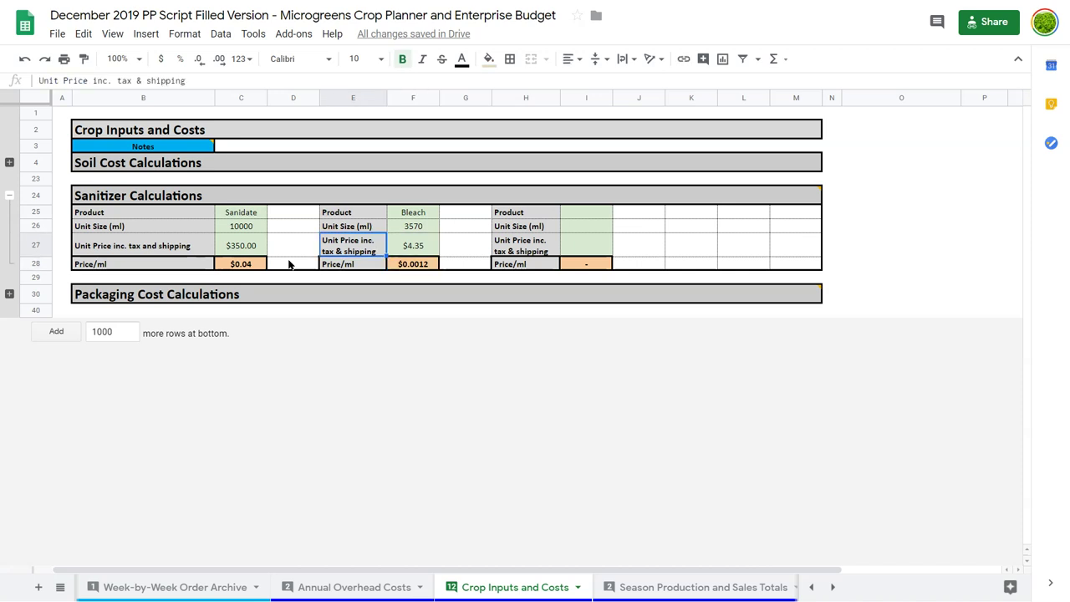
key("Left")
key("Left")
key("Down")
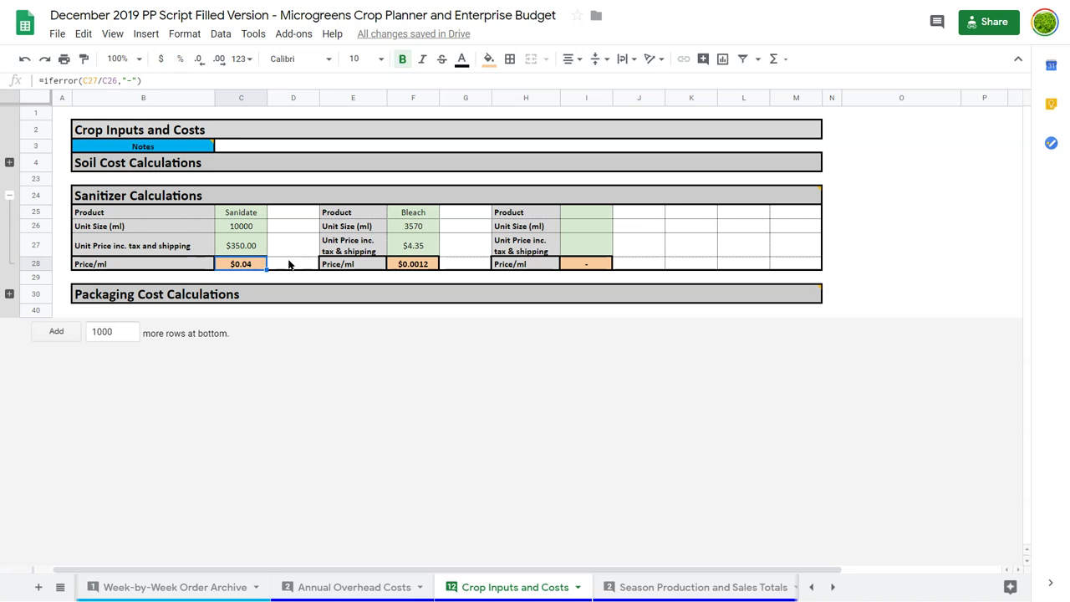
Step: Collapse the Sanitizer Calculations rows and expand Packaging Cost Calculations
left_click(10, 230)
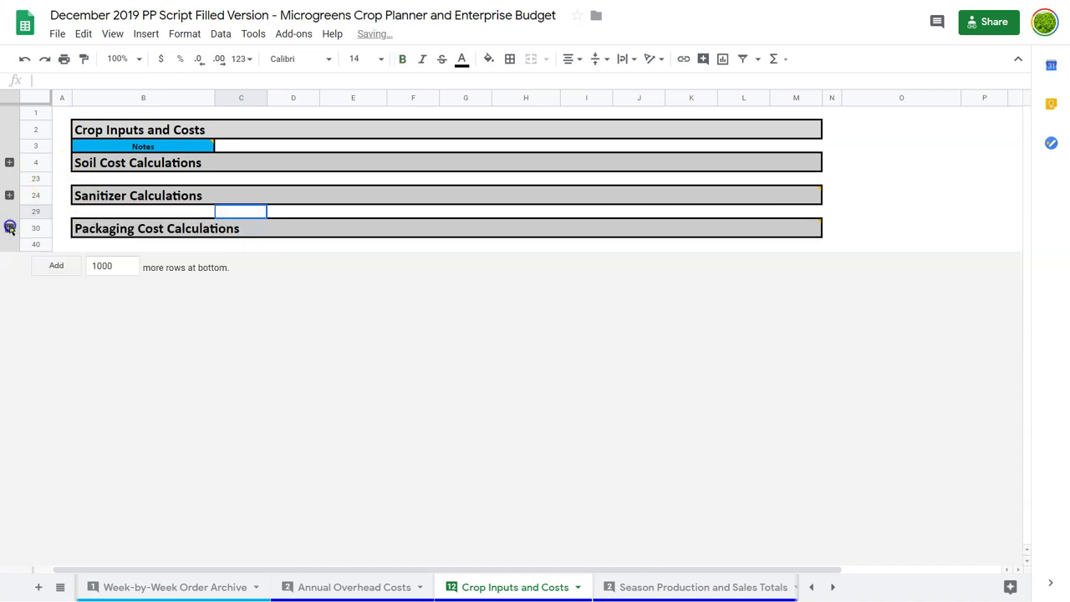
left_click(10, 229)
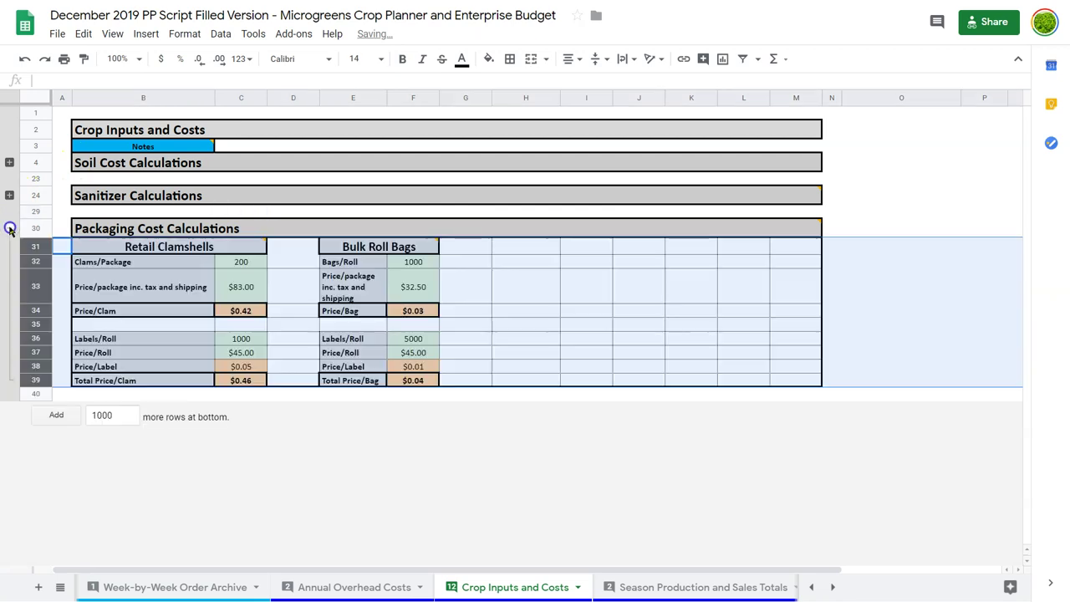
left_click(279, 319)
Step: Check clams per package, package price, price per clam, bags per roll and bulk bag price
left_click(247, 264)
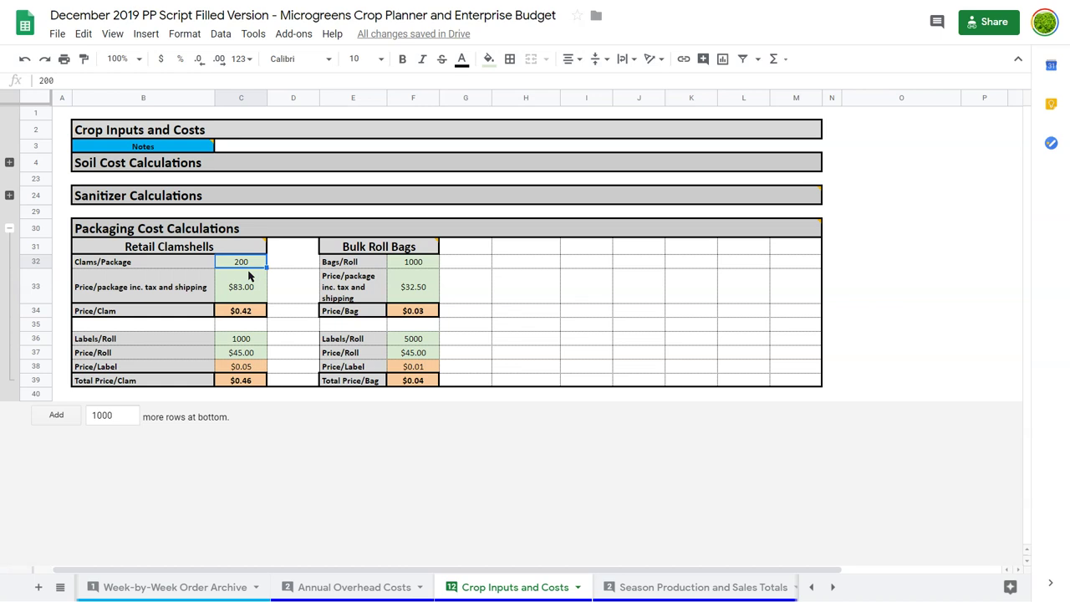
left_click(248, 272)
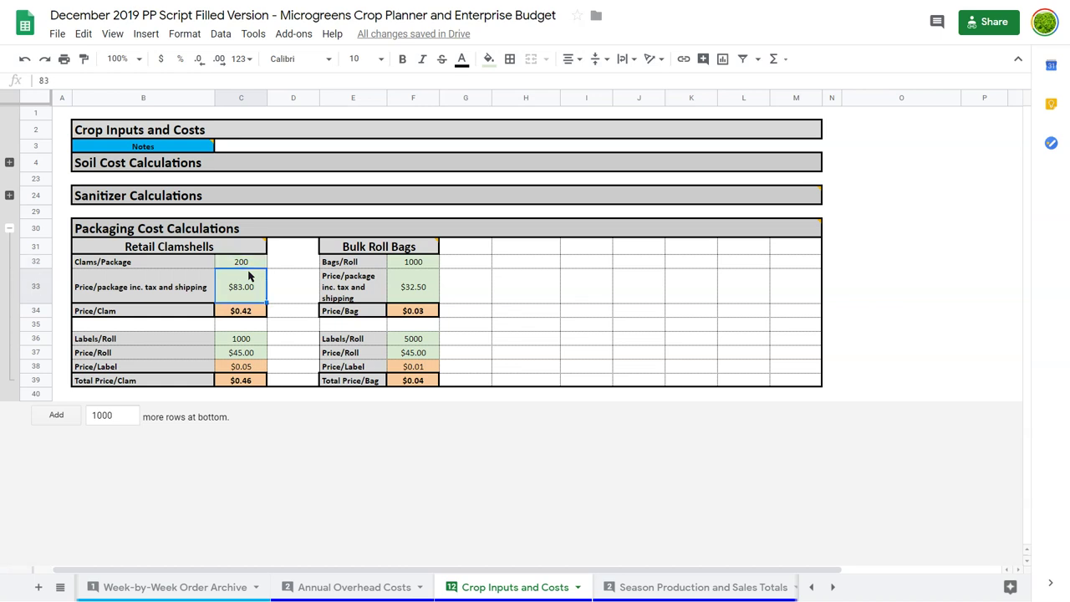
left_click(251, 311)
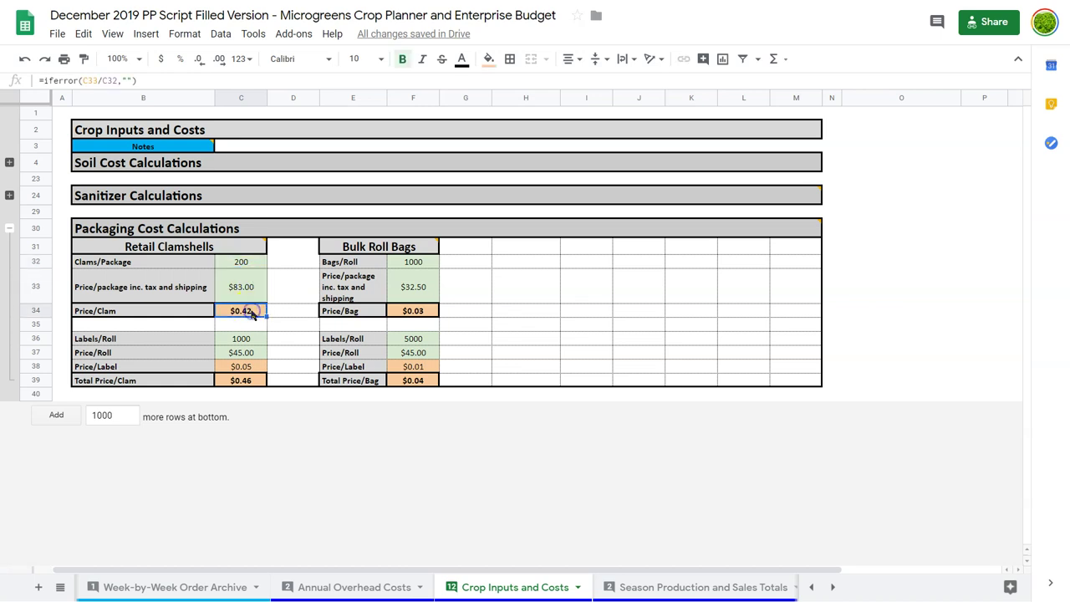
left_click(431, 258)
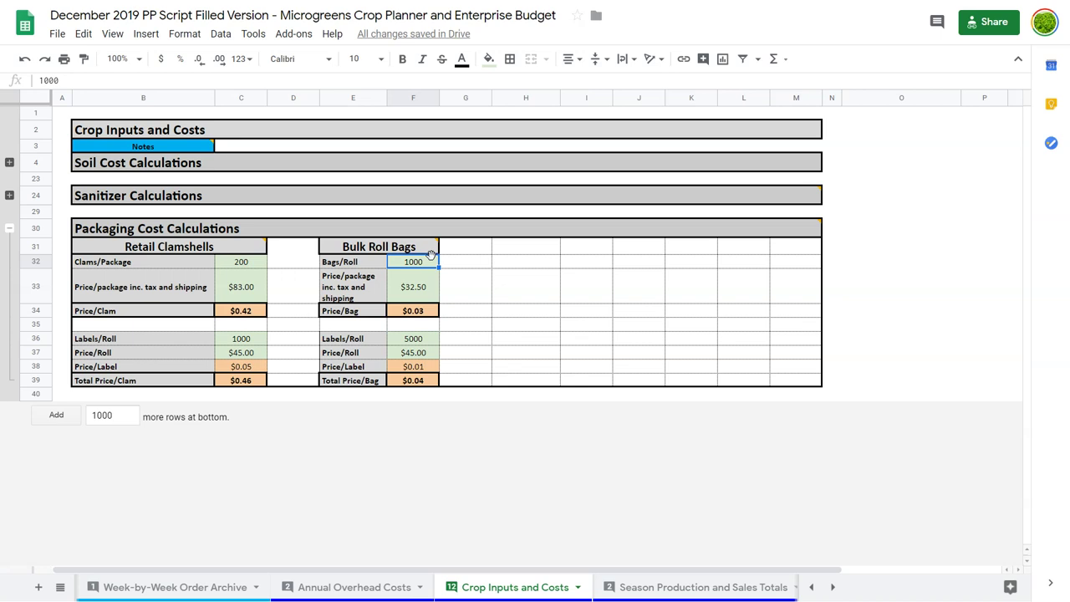
key("Down")
key("Down")
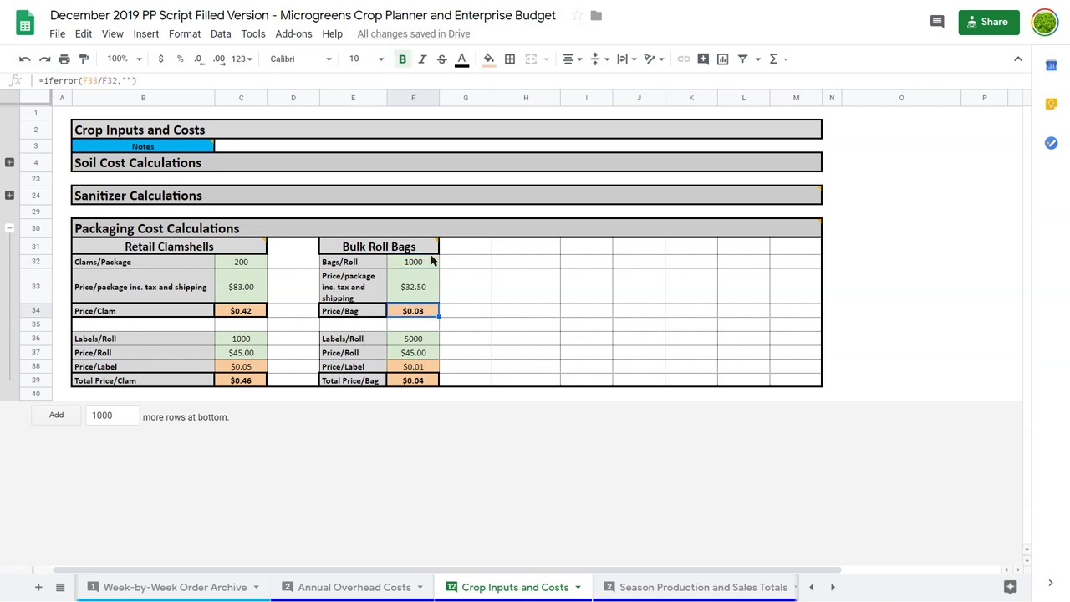
left_click(241, 369)
left_click(243, 340)
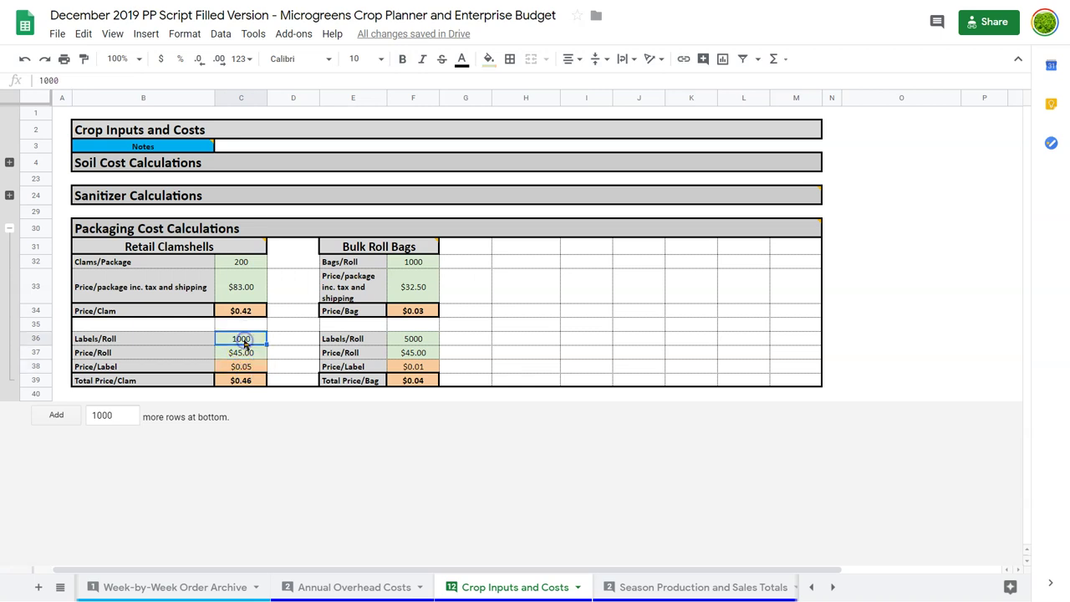
key("Down")
key("Down")
key("Down")
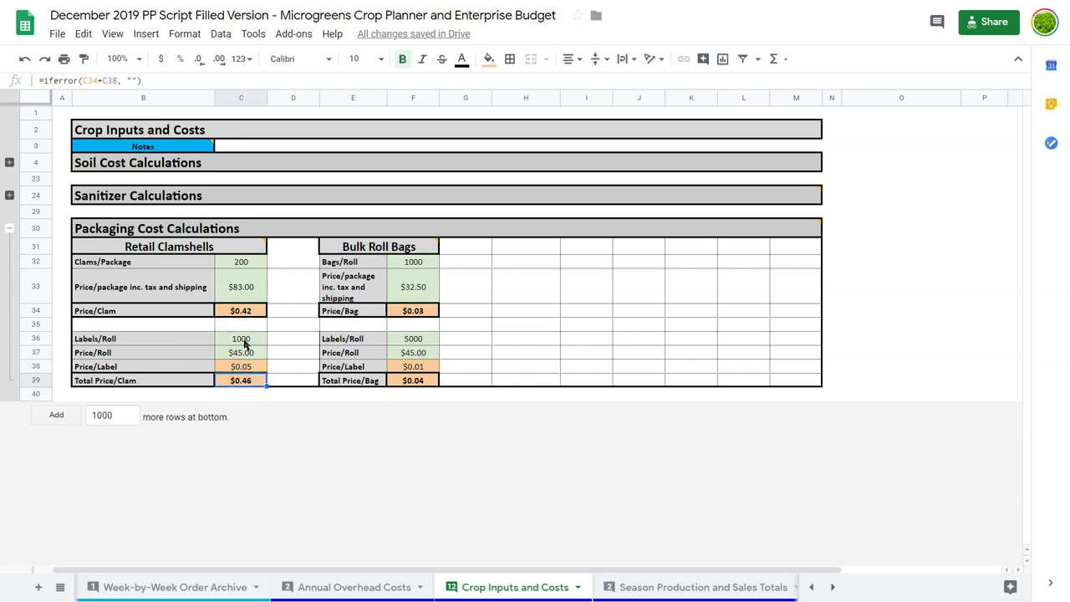
key("Up")
key("Up")
key("Up")
key("Up")
key("Up")
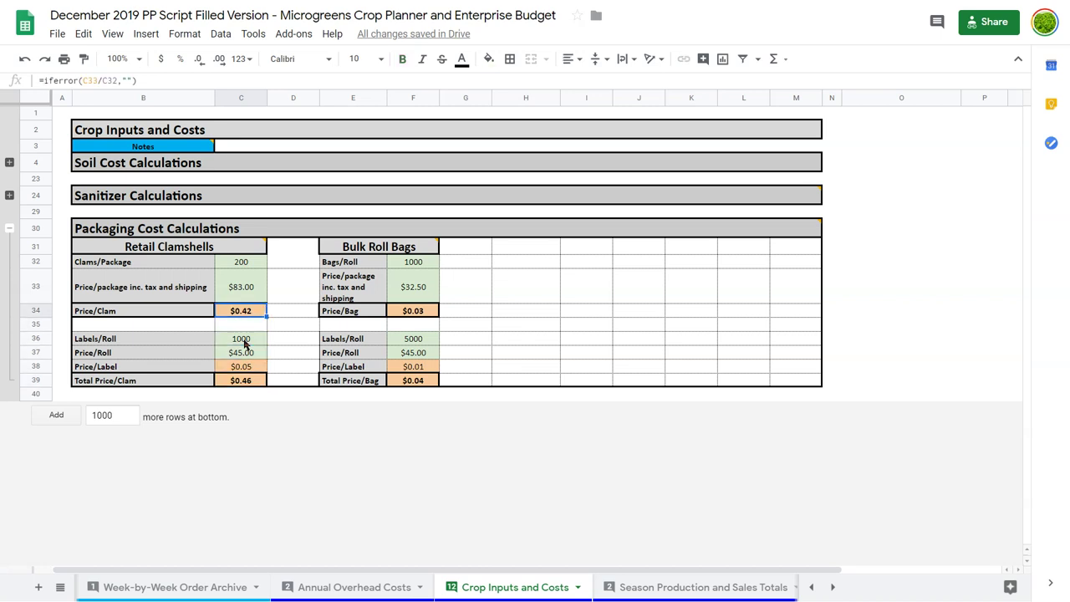
key("Down")
key("Down")
key("Down")
key("Down")
key("Down")
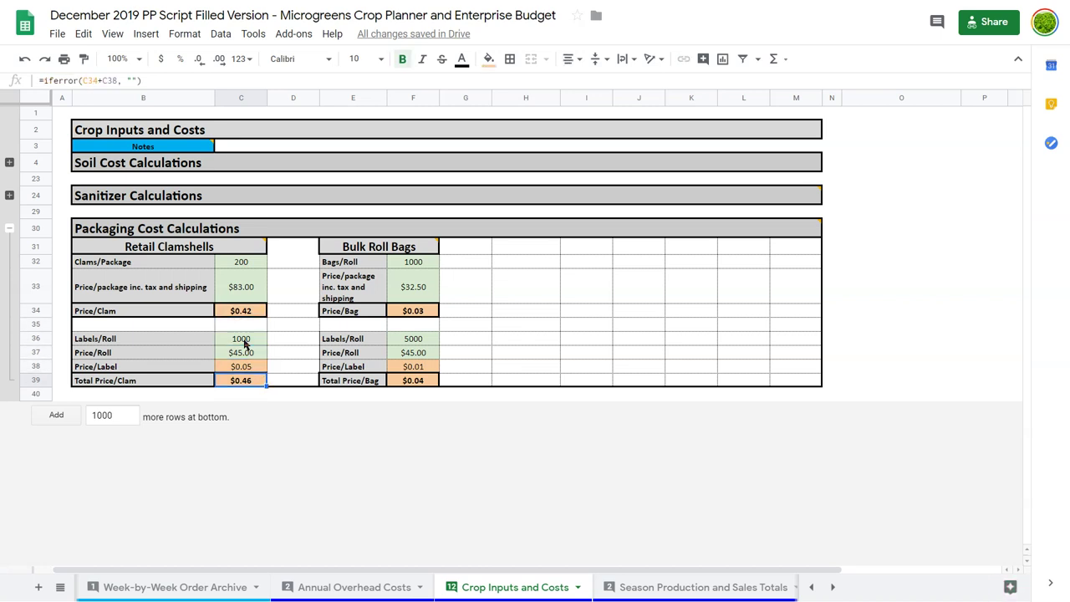
left_click(413, 338)
left_click(418, 366)
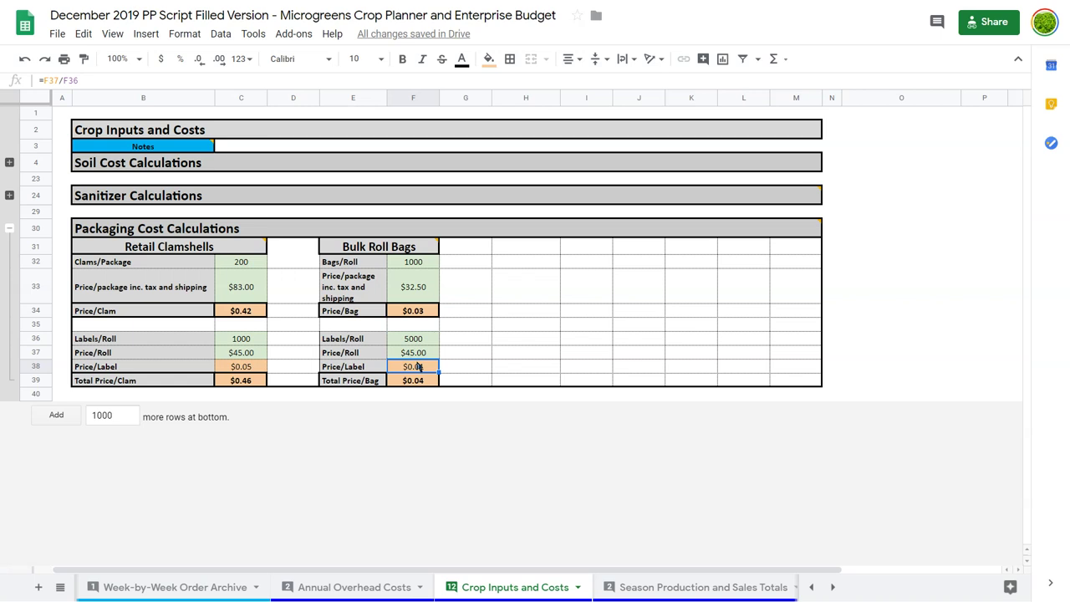
left_click(419, 376)
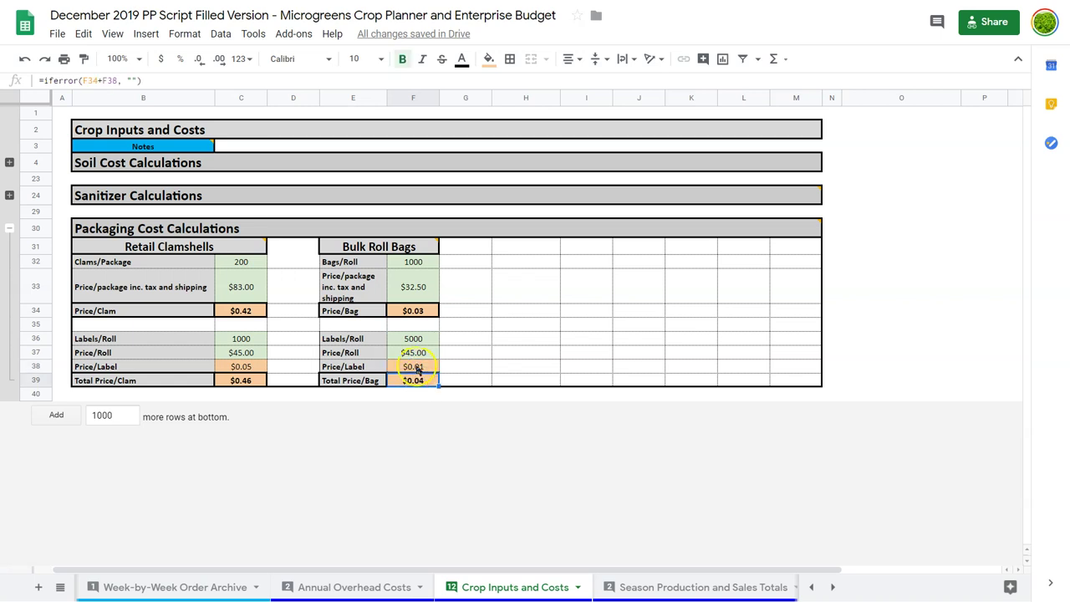
left_click(418, 368)
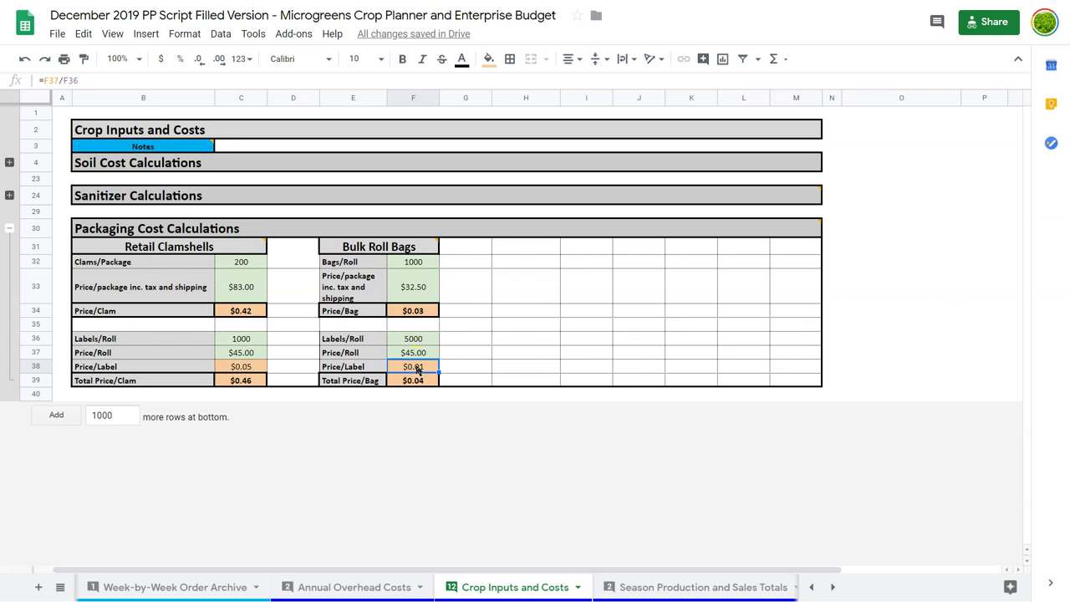